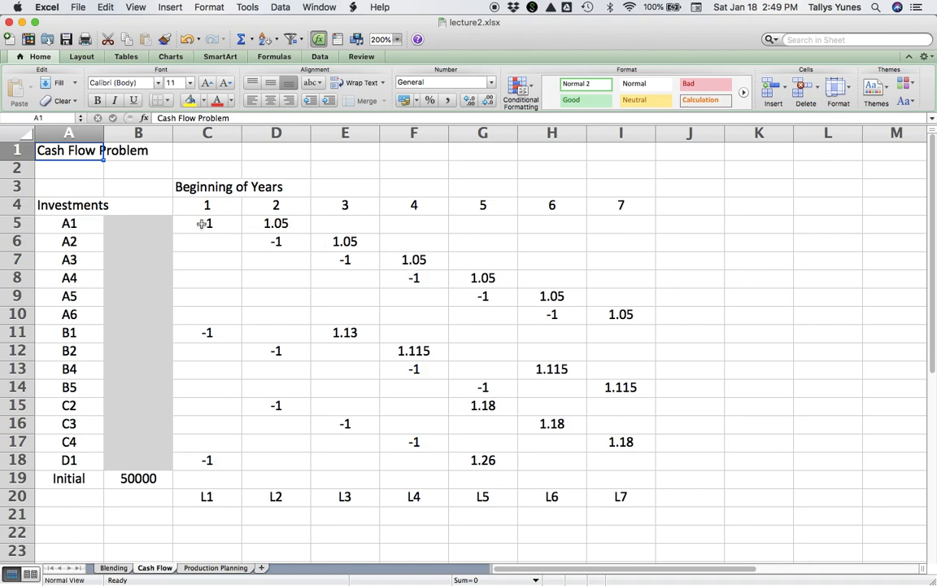
- Examine the year 1 and year 2 cash flow coefficients in investment A1's row
{"action": "left_click", "coordinate": [82, 223]}
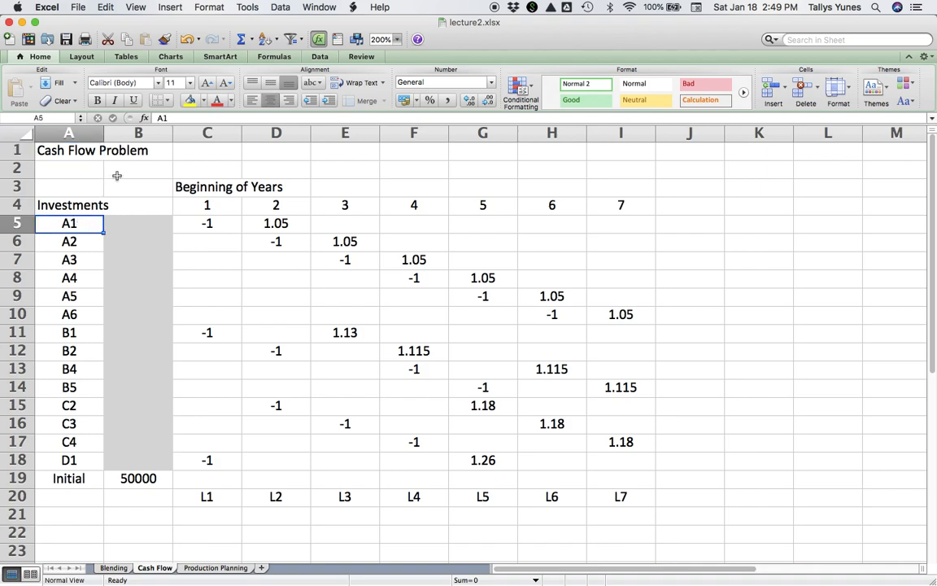
{"action": "key", "text": "Right"}
{"action": "key", "text": "Right"}
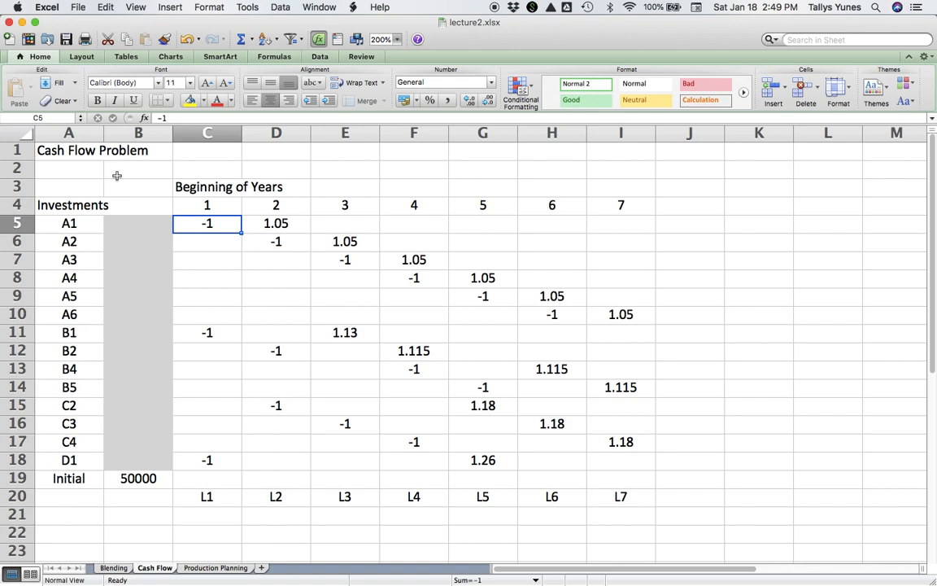
{"action": "key", "text": "Right"}
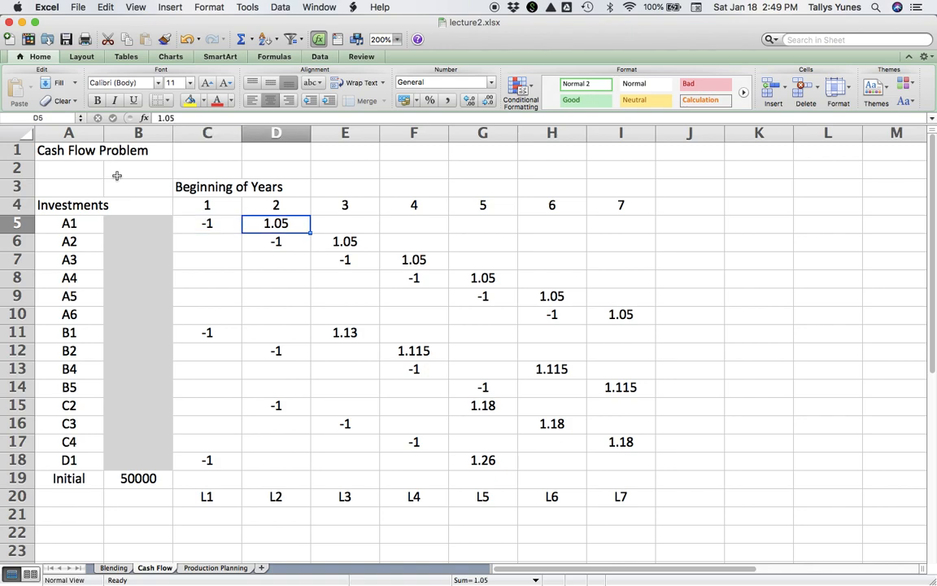
{"action": "key", "text": "Left"}
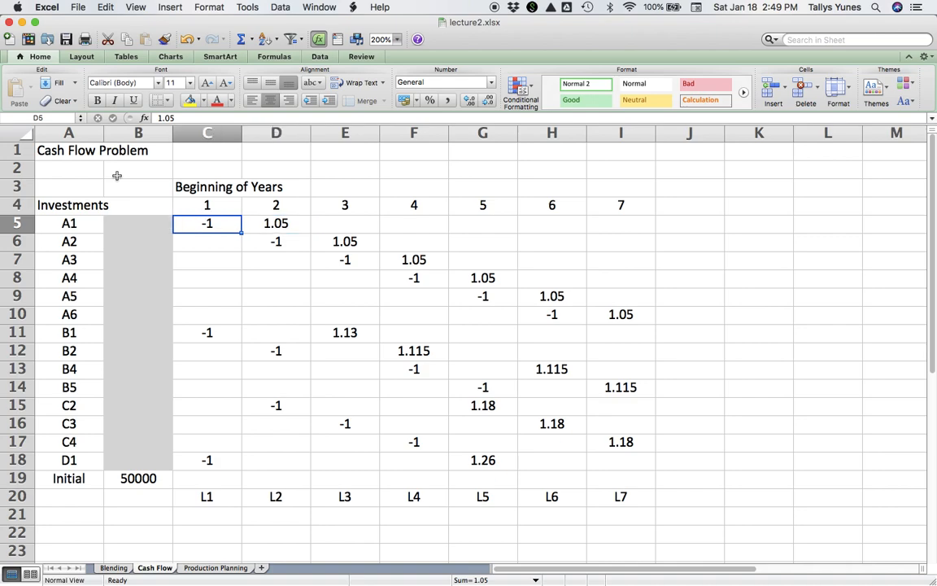
{"action": "key", "text": "Right"}
{"action": "key", "text": "Left"}
{"action": "key", "text": "Up"}
{"action": "key", "text": "Down"}
{"action": "key", "text": "Left"}
{"action": "key", "text": "Left"}
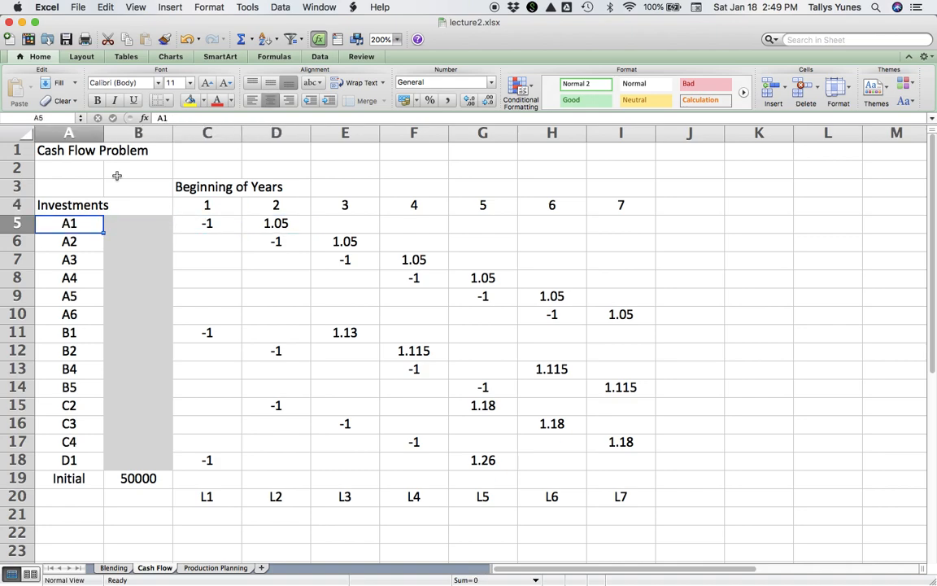
{"action": "key", "text": "Right"}
{"action": "key", "text": "Right"}
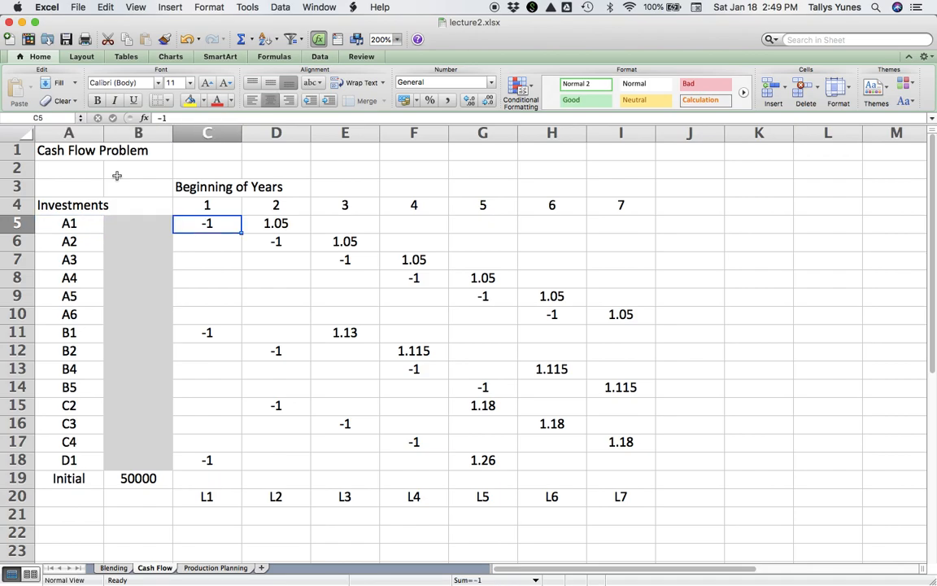
- Compare investment A1's coefficients with the yearly constraints in lecture2-complete.pdf in Preview, and return to A1's row in the Excel worksheet
{"action": "key", "text": "ctrl+Left"}
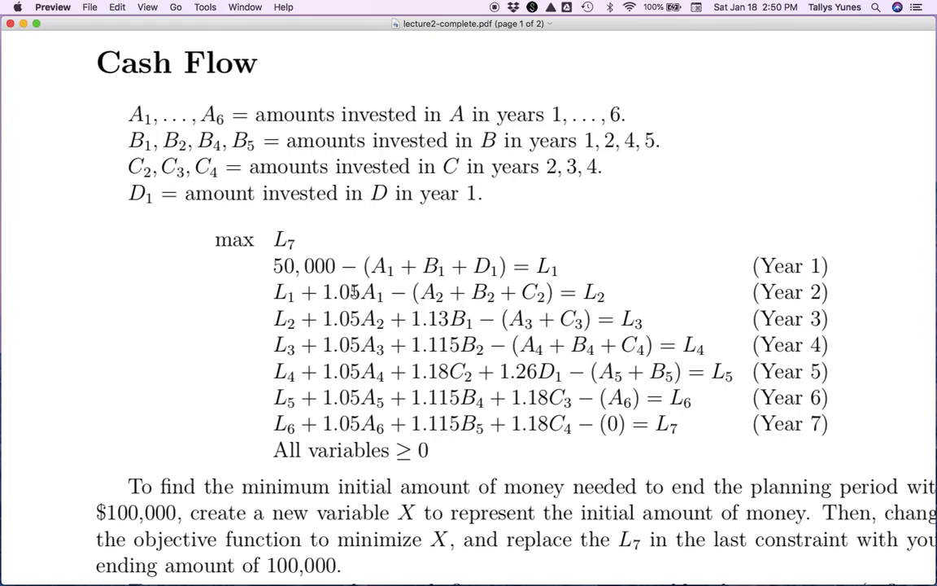
{"action": "key", "text": "ctrl+Right"}
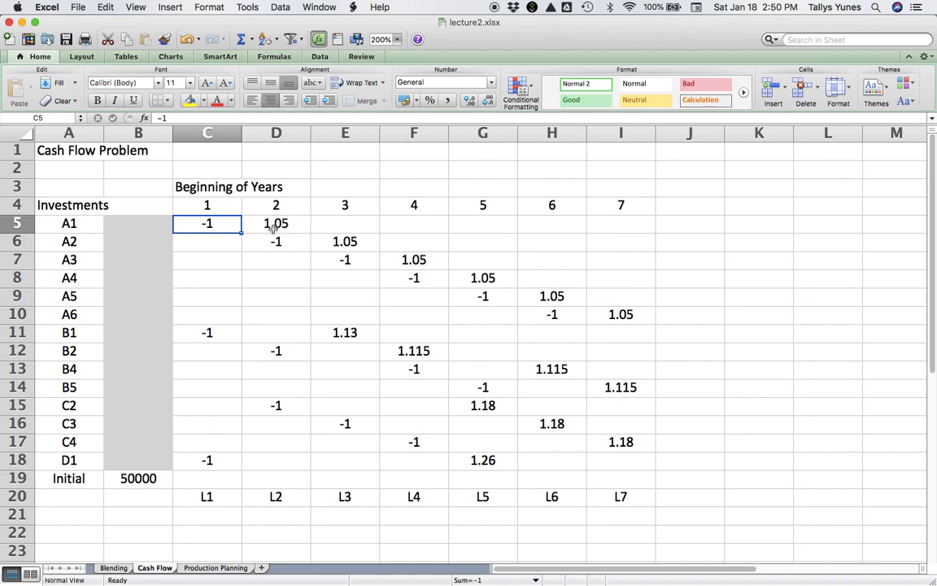
{"action": "left_click", "coordinate": [274, 229]}
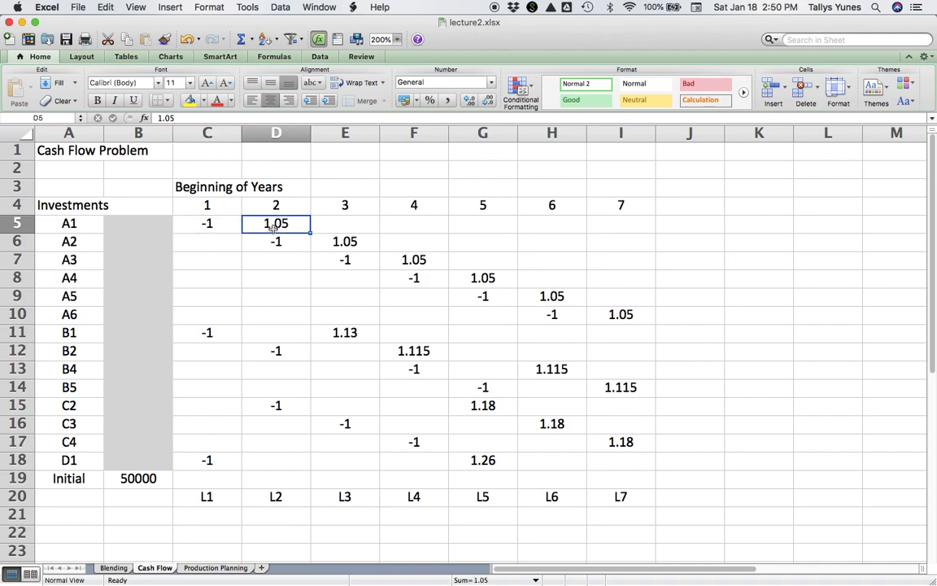
{"action": "key", "text": "Left"}
{"action": "key", "text": "Left"}
{"action": "key", "text": "Left"}
{"action": "key", "text": "Right"}
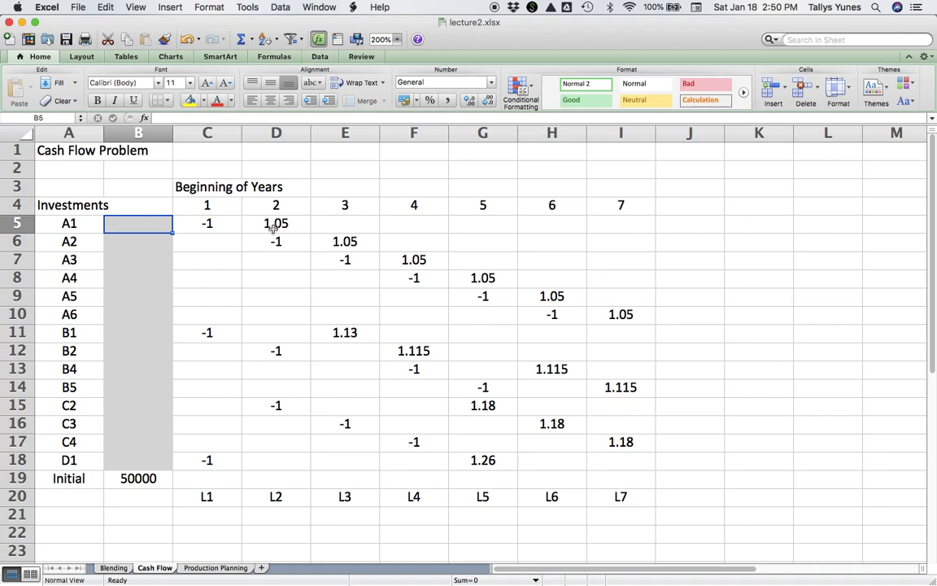
- Examine the year 1 and year 3 coefficients in investment B1's row, and return to cell C5
{"action": "key", "text": "Down"}
{"action": "key", "text": "Down"}
{"action": "key", "text": "Down"}
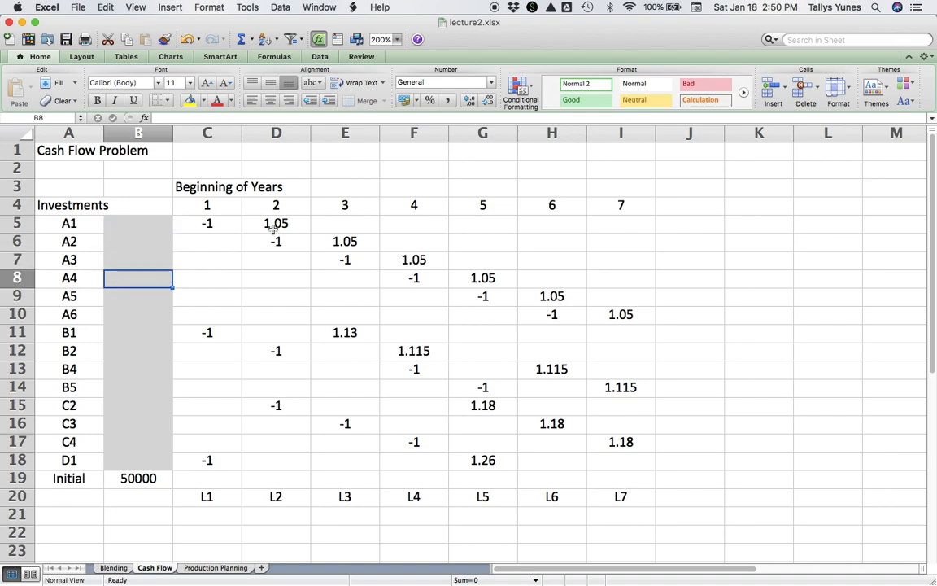
{"action": "key", "text": "Down"}
{"action": "key", "text": "Down"}
{"action": "key", "text": "Down"}
{"action": "key", "text": "Right"}
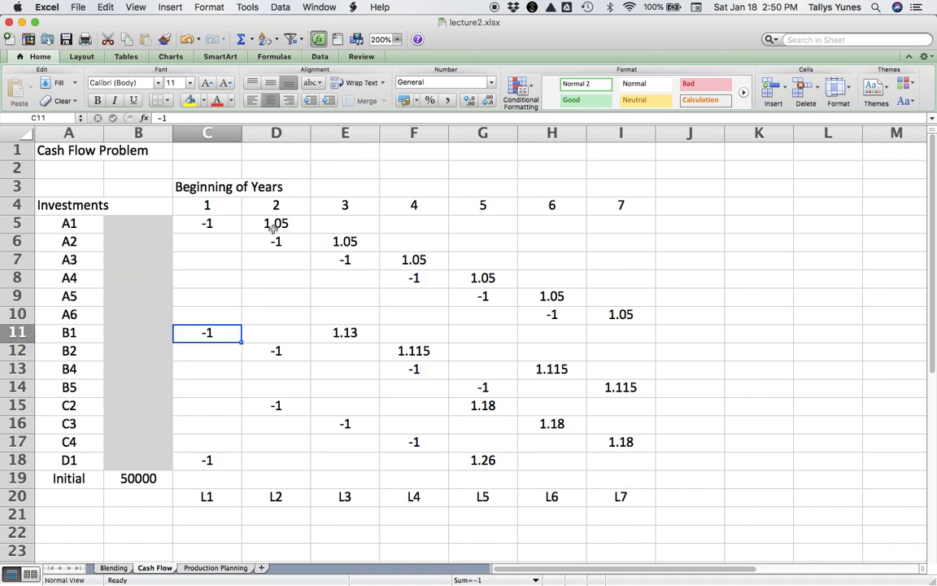
{"action": "key", "text": "Right"}
{"action": "key", "text": "Right"}
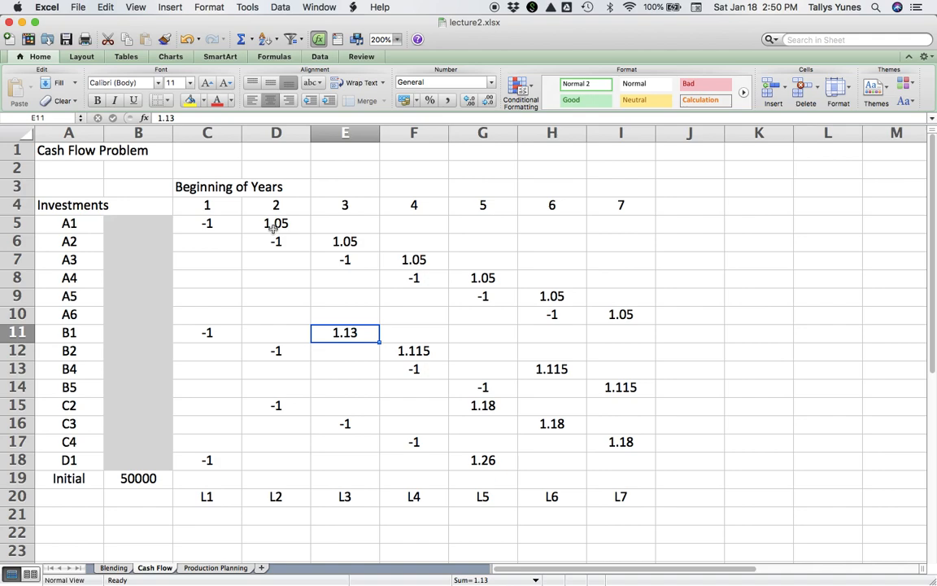
{"action": "key", "text": "Up"}
{"action": "key", "text": "Up"}
{"action": "key", "text": "Up"}
{"action": "key", "text": "Up"}
{"action": "key", "text": "Up"}
{"action": "key", "text": "Up"}
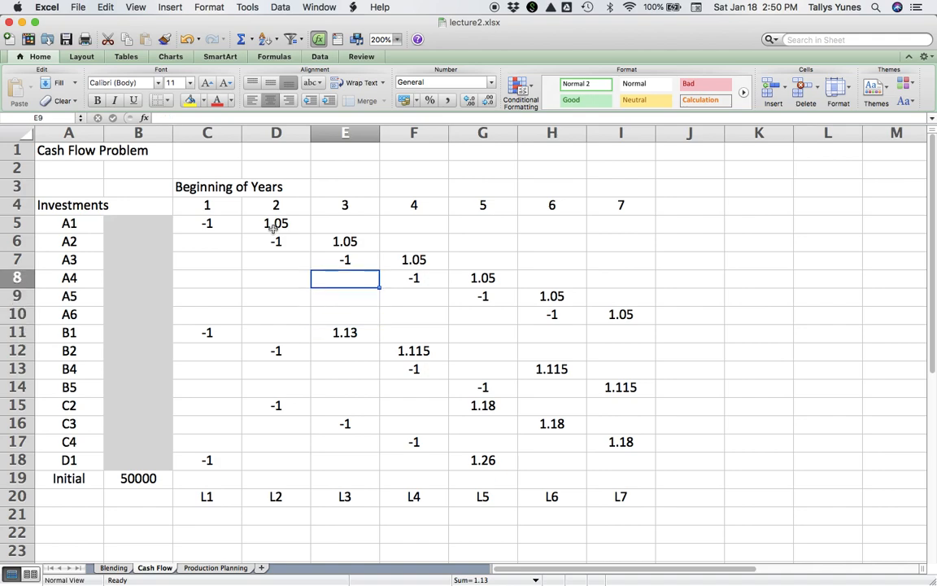
{"action": "key", "text": "Left"}
{"action": "key", "text": "Left"}
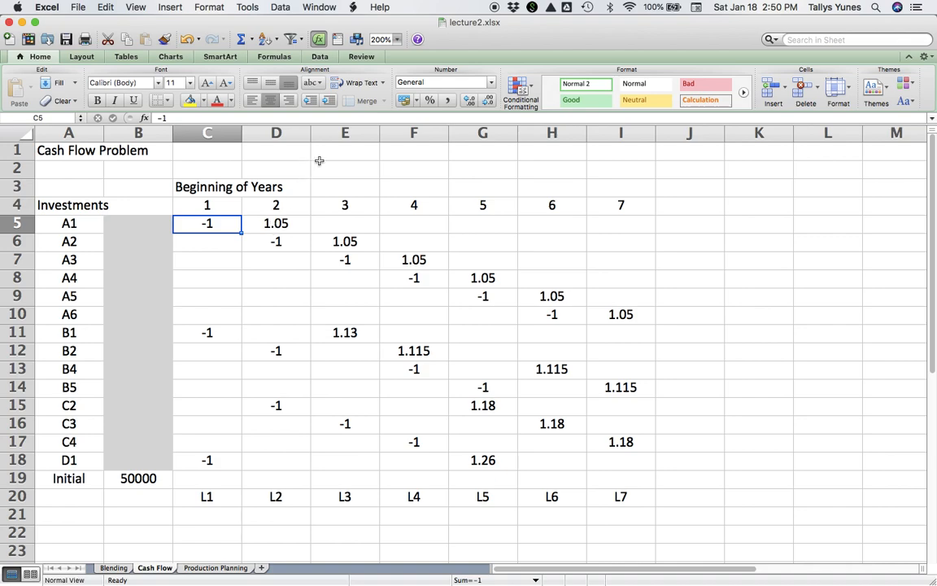
- Select the full coefficient block C5:I18 to review its extent, and return to cell C5
{"action": "key", "text": "shift+Down"}
{"action": "key", "text": "shift+Down"}
{"action": "key", "text": "shift+Down"}
{"action": "key", "text": "shift+Down"}
{"action": "key", "text": "shift+Right"}
{"action": "key", "text": "shift+Right"}
{"action": "key", "text": "shift+Right"}
{"action": "key", "text": "shift+Right"}
{"action": "key", "text": "shift+Right"}
{"action": "key", "text": "shift+Down"}
{"action": "key", "text": "shift+Down"}
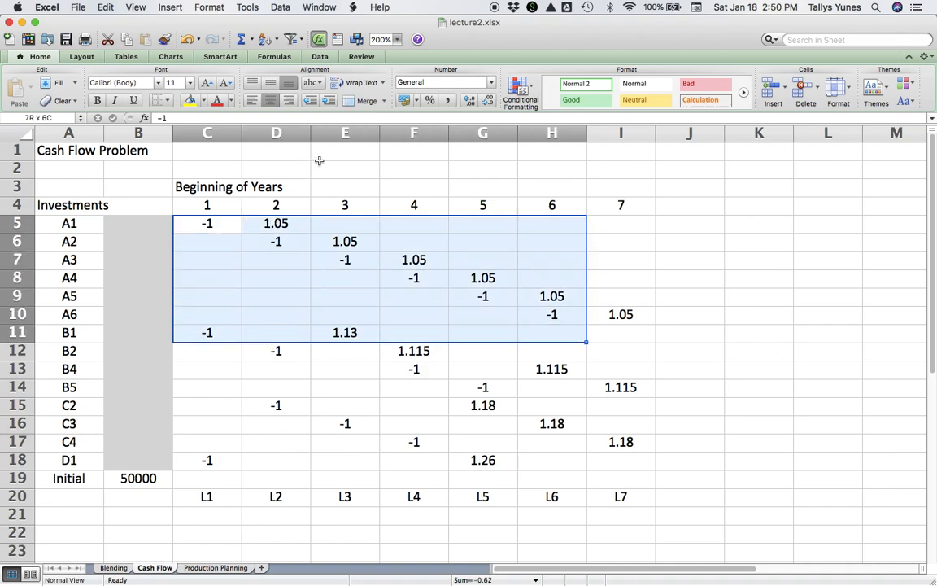
{"action": "key", "text": "shift+Right"}
{"action": "key", "text": "shift+Down"}
{"action": "key", "text": "shift+Down"}
{"action": "key", "text": "shift+Down"}
{"action": "key", "text": "shift+Down"}
{"action": "key", "text": "shift+Down"}
{"action": "key", "text": "shift+Down"}
{"action": "key", "text": "shift+Down"}
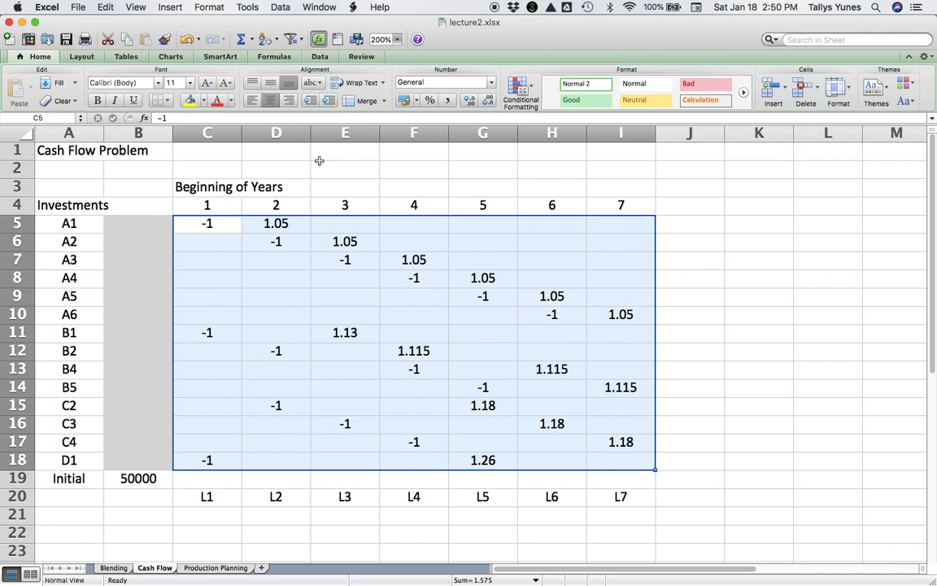
{"action": "key", "text": "Left"}
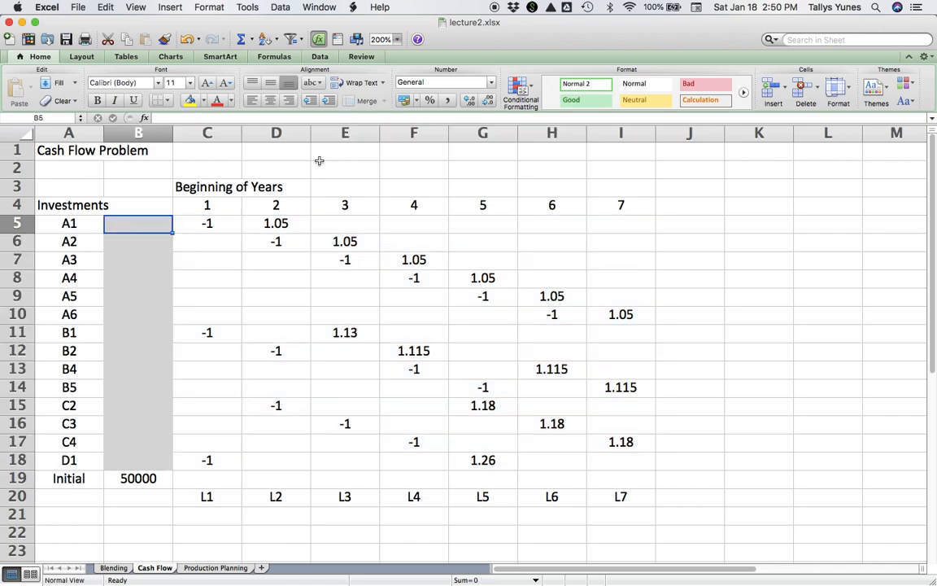
{"action": "key", "text": "Right"}
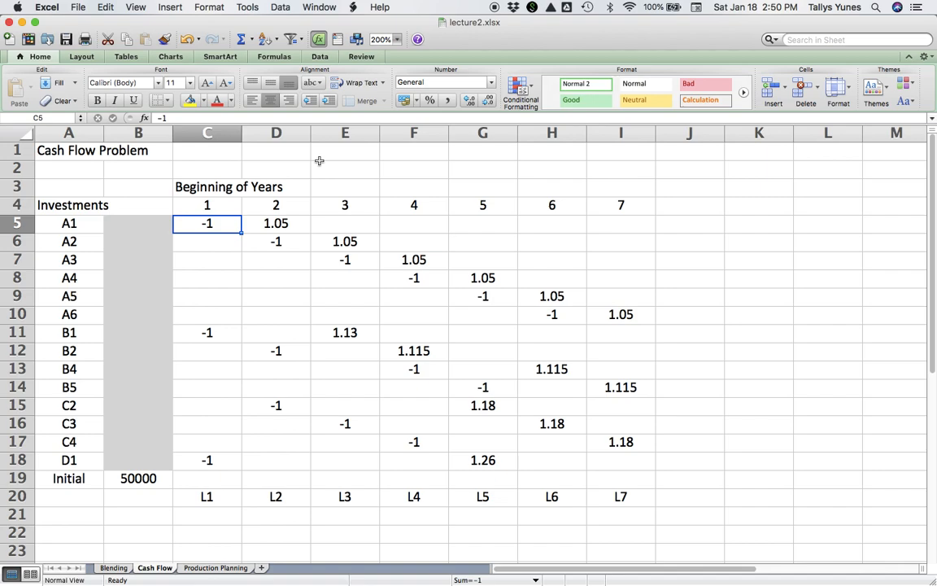
- Go to cell C19 above the L1 label and review the yearly constraints in lecture2-complete.pdf in Preview before returning to Excel
{"action": "key", "text": "Down"}
{"action": "key", "text": "Down"}
{"action": "key", "text": "Down"}
{"action": "key", "text": "Down"}
{"action": "key", "text": "Down"}
{"action": "key", "text": "Down"}
{"action": "key", "text": "Down"}
{"action": "key", "text": "Down"}
{"action": "key", "text": "Down"}
{"action": "key", "text": "Down"}
{"action": "key", "text": "Down"}
{"action": "key", "text": "Down"}
{"action": "key", "text": "Down"}
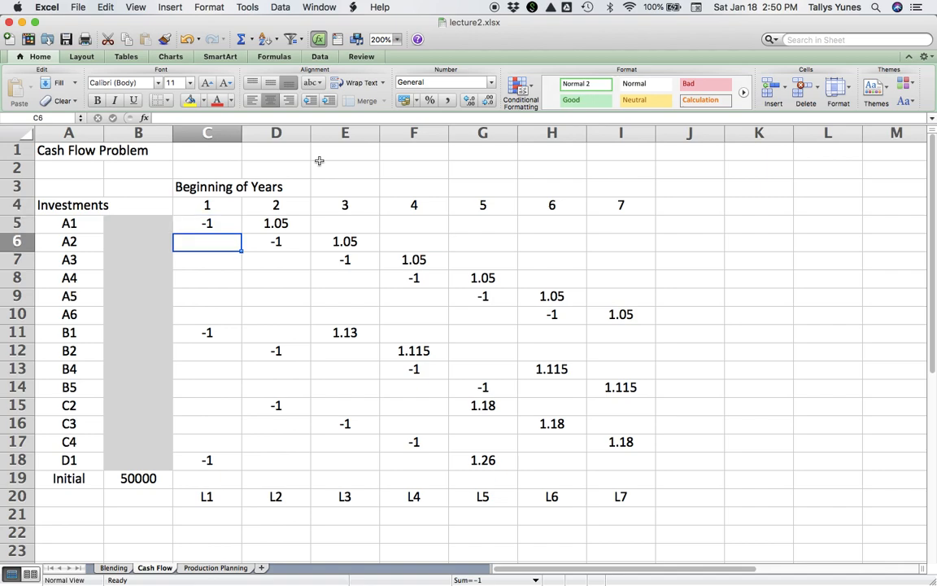
{"action": "key", "text": "Down"}
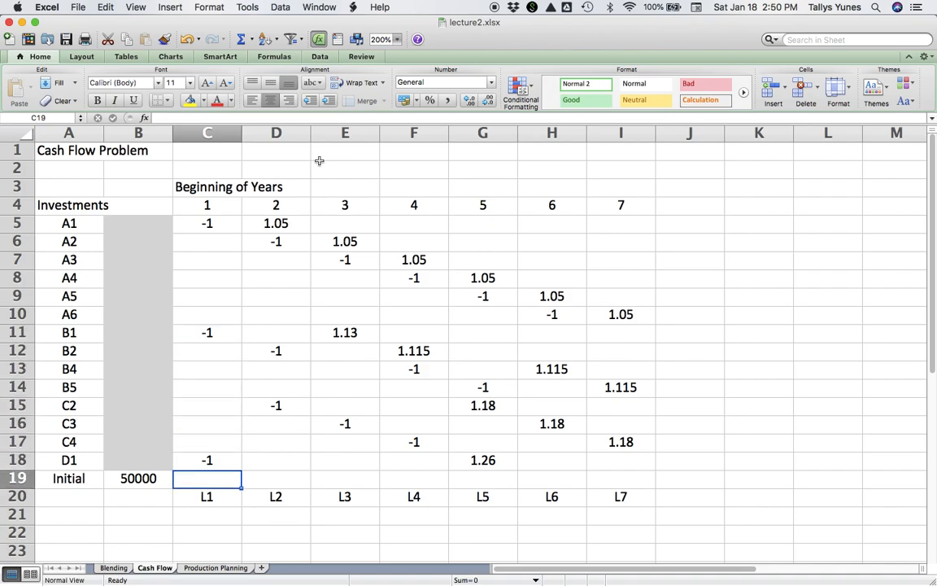
{"action": "key", "text": "super+Tab"}
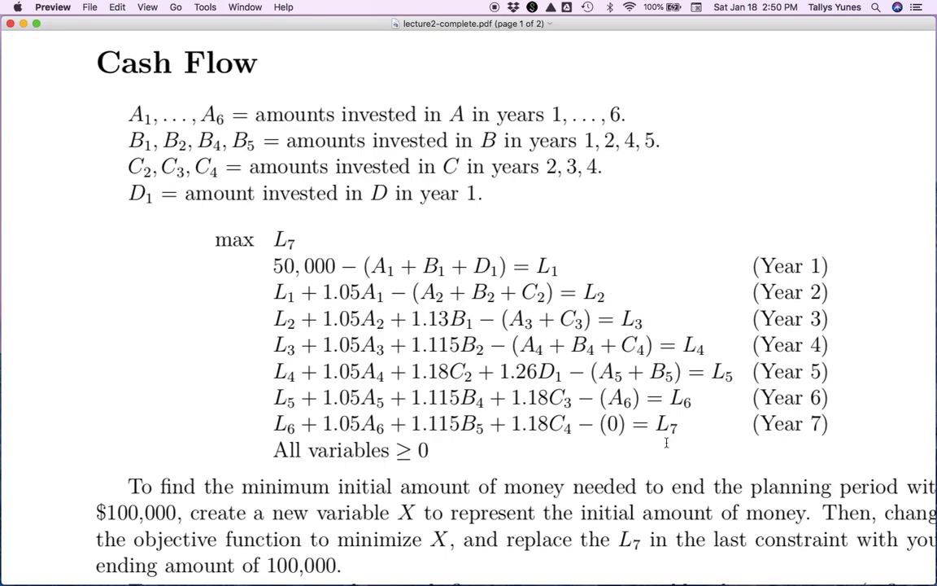
{"action": "key", "text": "super+Tab"}
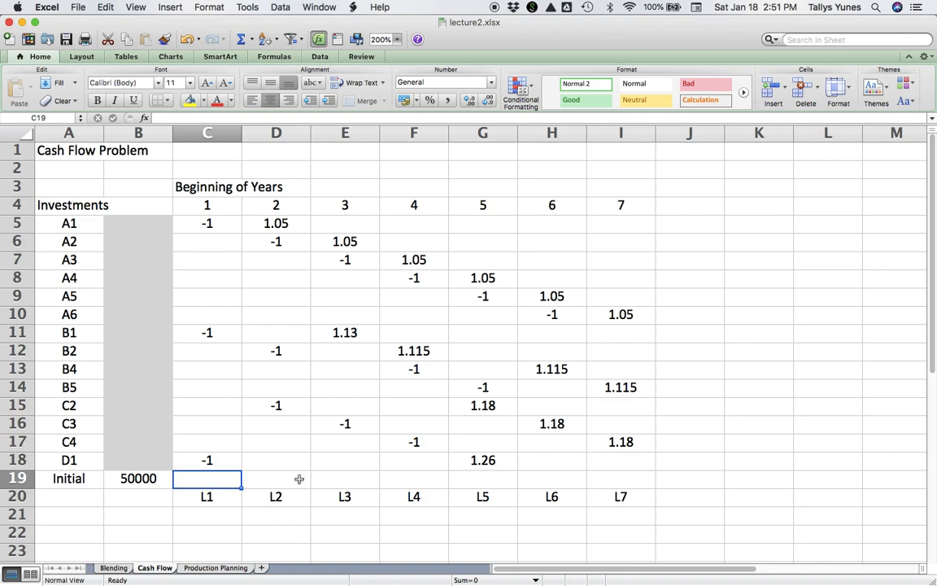
- Select C19:I19 to review the cells above the L1 to L7 labels, and return to C19
{"action": "key", "text": "shift+Right"}
{"action": "key", "text": "shift+Right"}
{"action": "key", "text": "shift+Right"}
{"action": "key", "text": "shift+Right"}
{"action": "key", "text": "shift+Right"}
{"action": "key", "text": "shift+Right"}
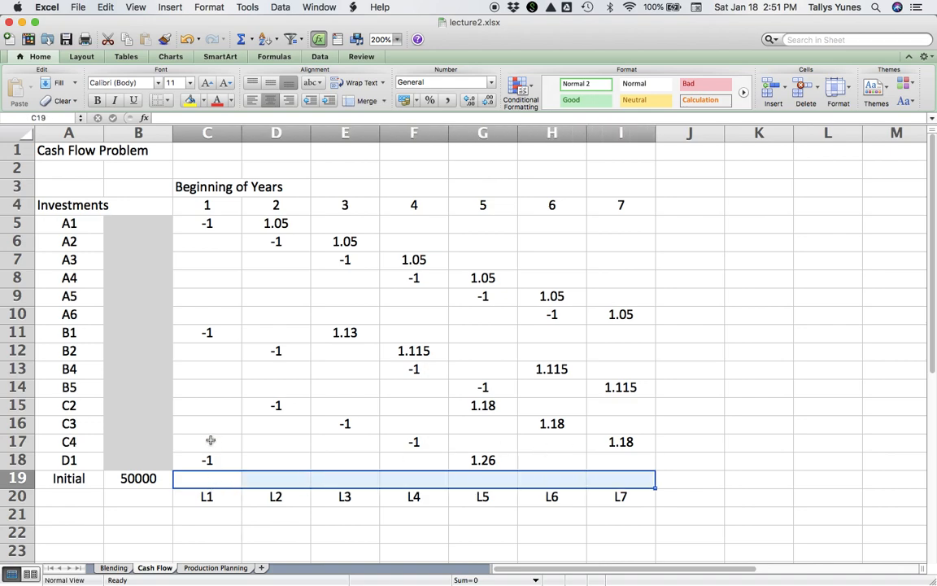
{"action": "key", "text": "Left"}
{"action": "key", "text": "Right"}
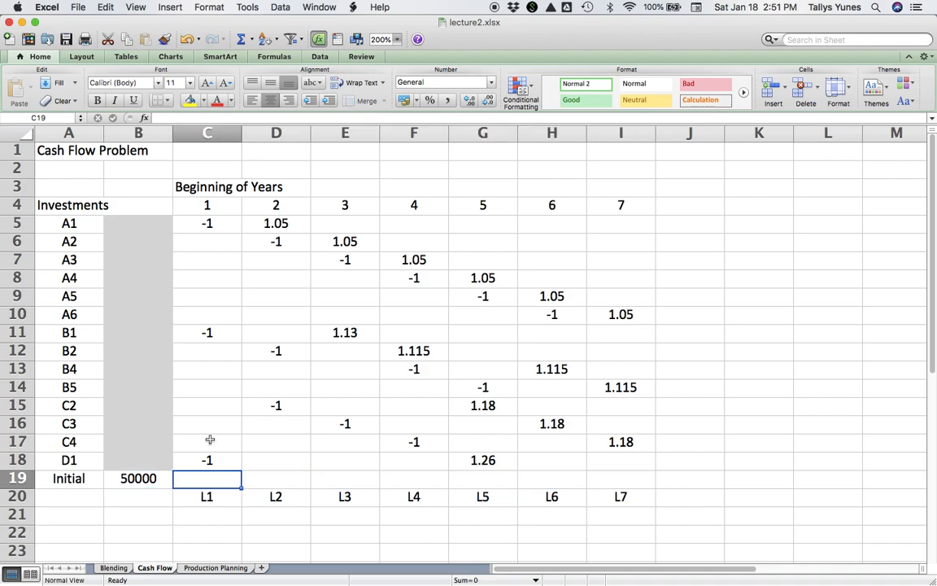
- Enter =B19+SUMPRODUCT($B$5:$B$18,C5:C18) in cell C19, checking it against the year 1 constraint in lecture2-complete.pdf in Preview before committing it in Excel
{"action": "type", "text": "="}
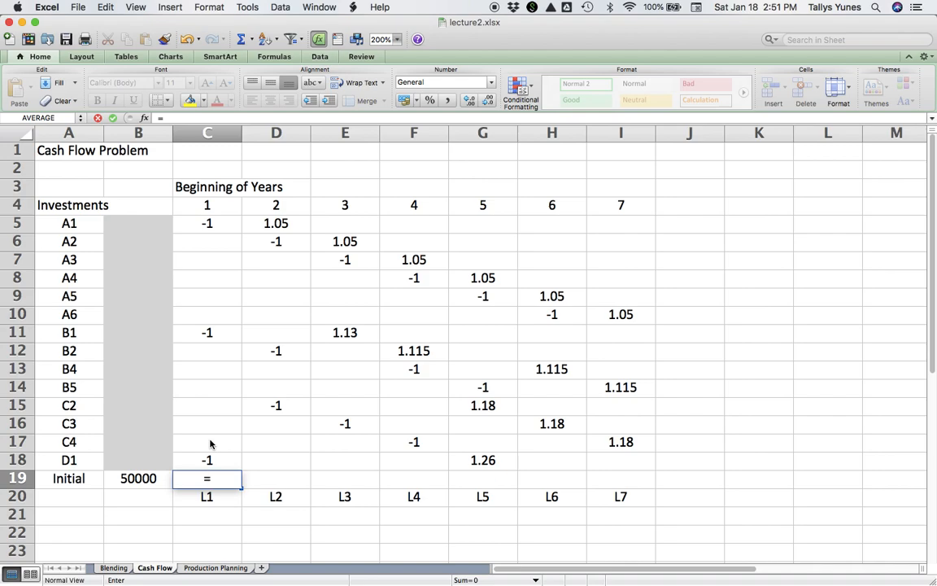
{"action": "left_click", "coordinate": [157, 444]}
{"action": "left_click", "coordinate": [143, 481]}
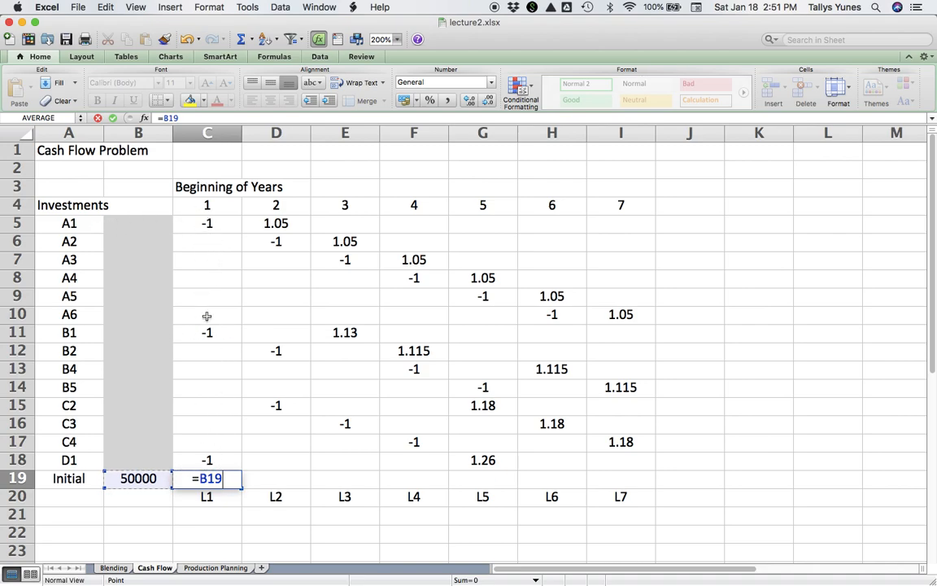
{"action": "type", "text": "+s"}
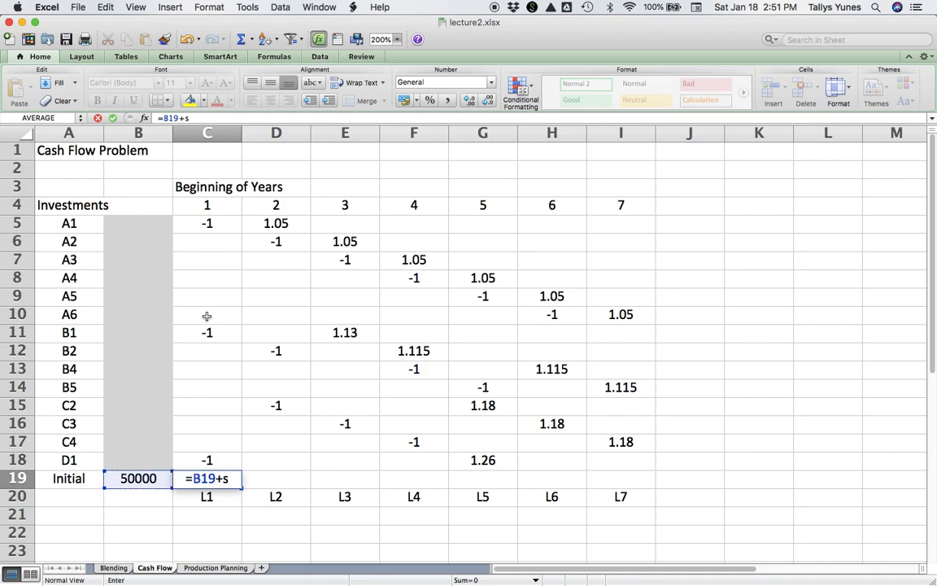
{"action": "type", "text": "umproduct("}
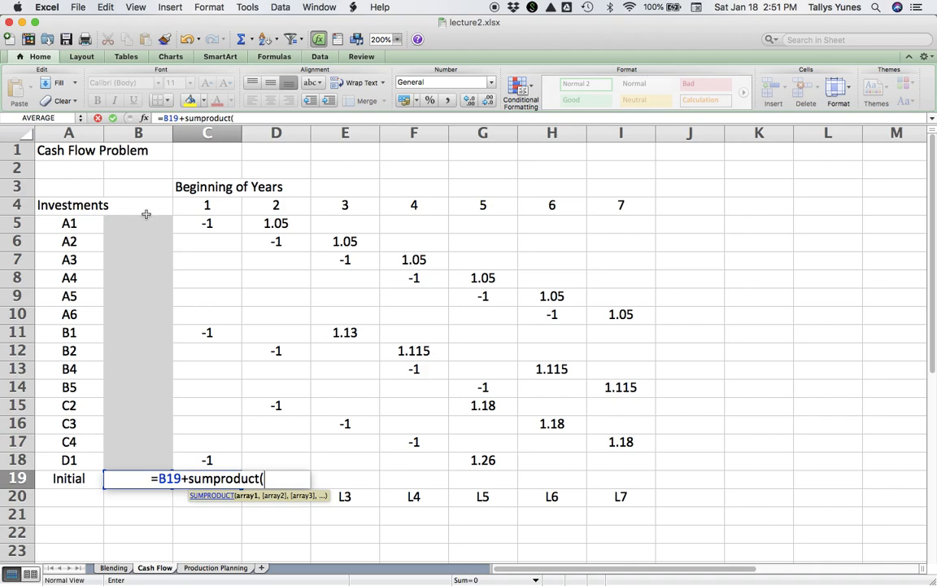
{"action": "left_click_drag", "start_coordinate": [147, 223], "coordinate": [147, 460]}
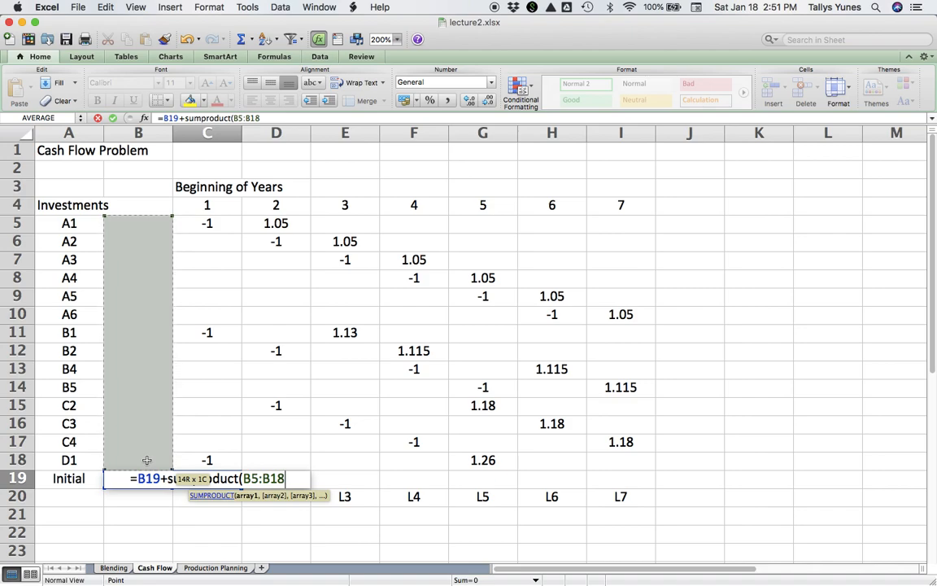
{"action": "key", "text": "super+t"}
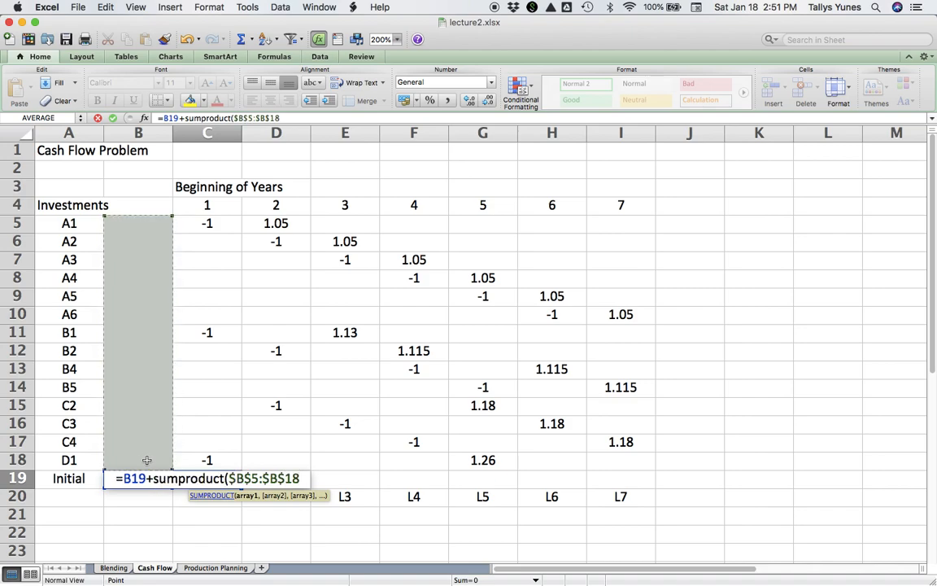
{"action": "type", "text": ","}
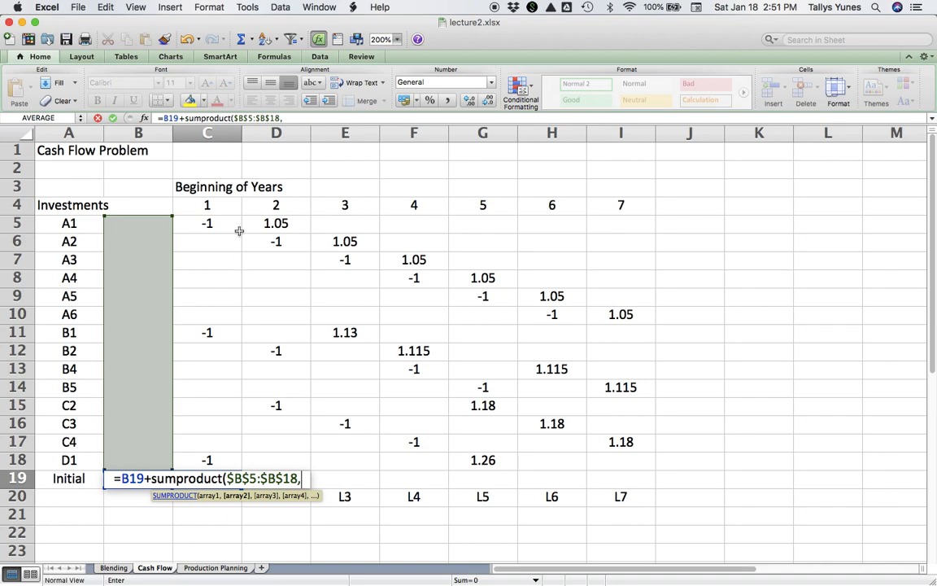
{"action": "left_click_drag", "start_coordinate": [224, 223], "coordinate": [226, 460]}
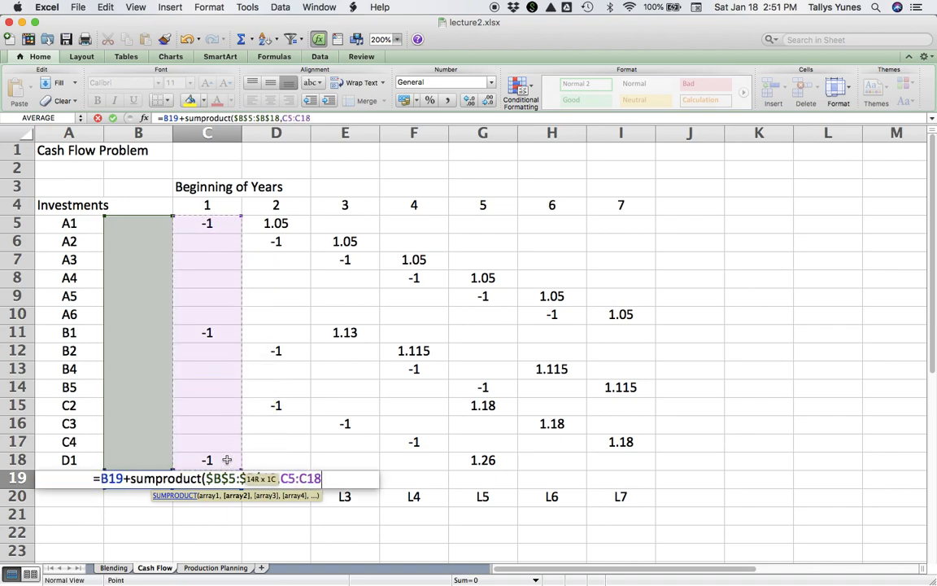
{"action": "type", "text": ")"}
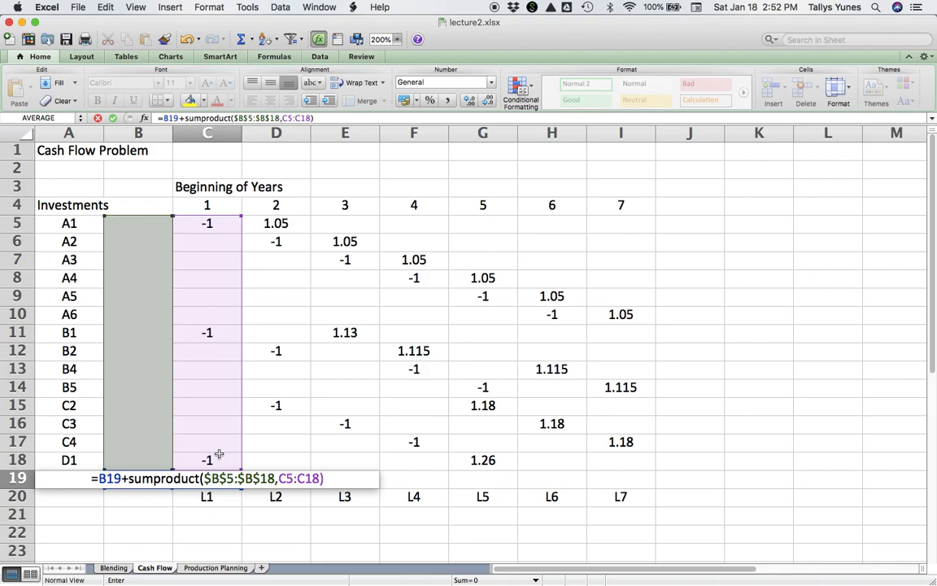
{"action": "key", "text": "ctrl+Left"}
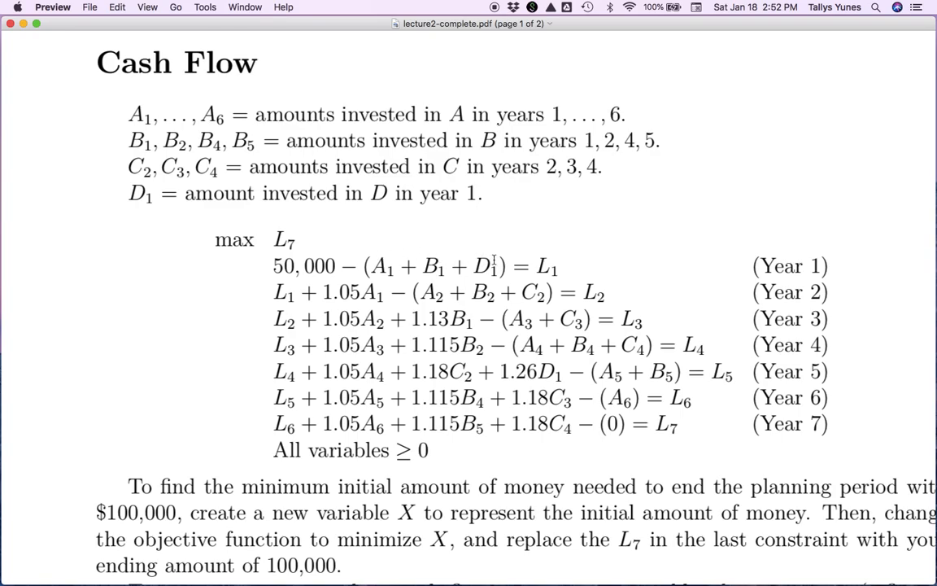
{"action": "key", "text": "ctrl+Right"}
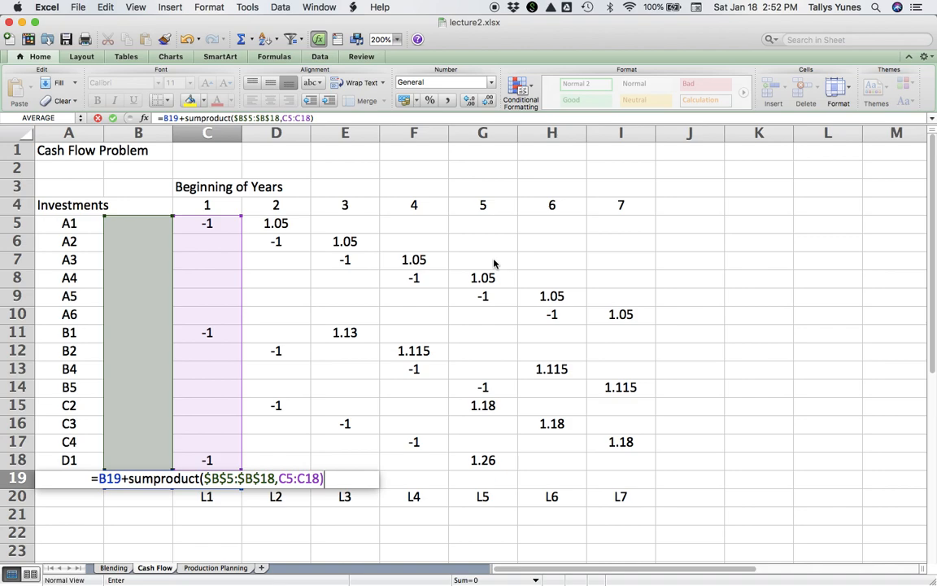
{"action": "key", "text": "Return"}
{"action": "key", "text": "Up"}
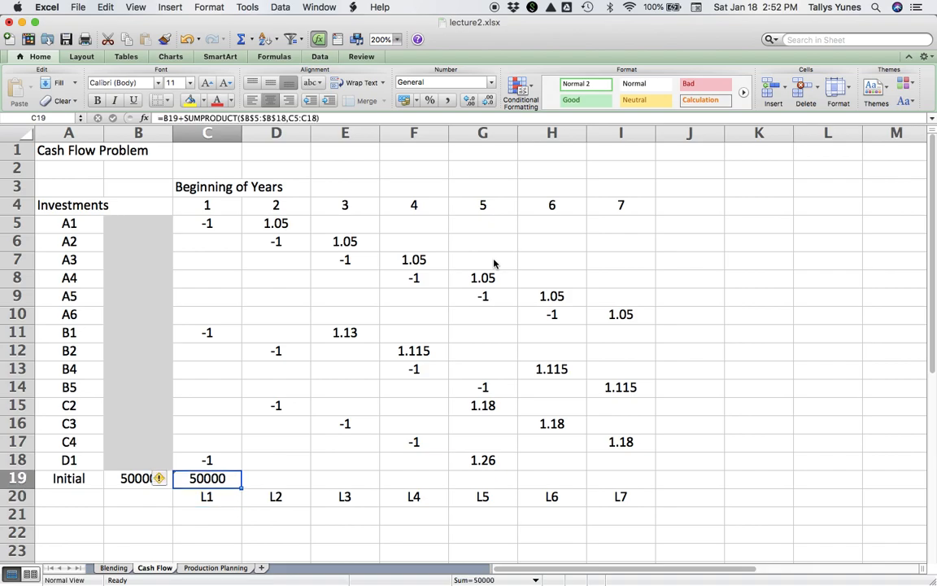
- Review the yearly constraints in lecture2-complete.pdf in Preview and compare them with the references in C19's formula back in Excel
{"action": "key", "text": "ctrl+Left"}
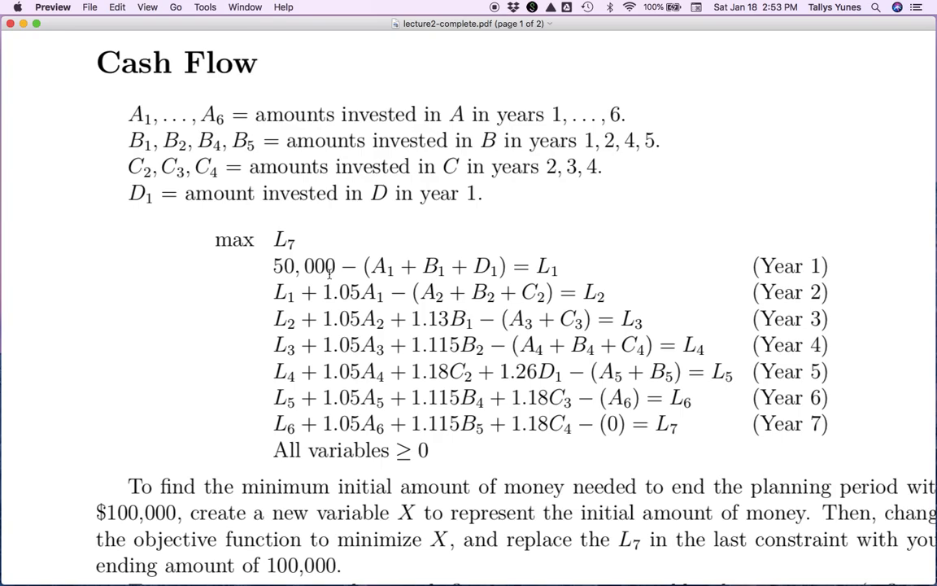
{"action": "key", "text": "super+Tab"}
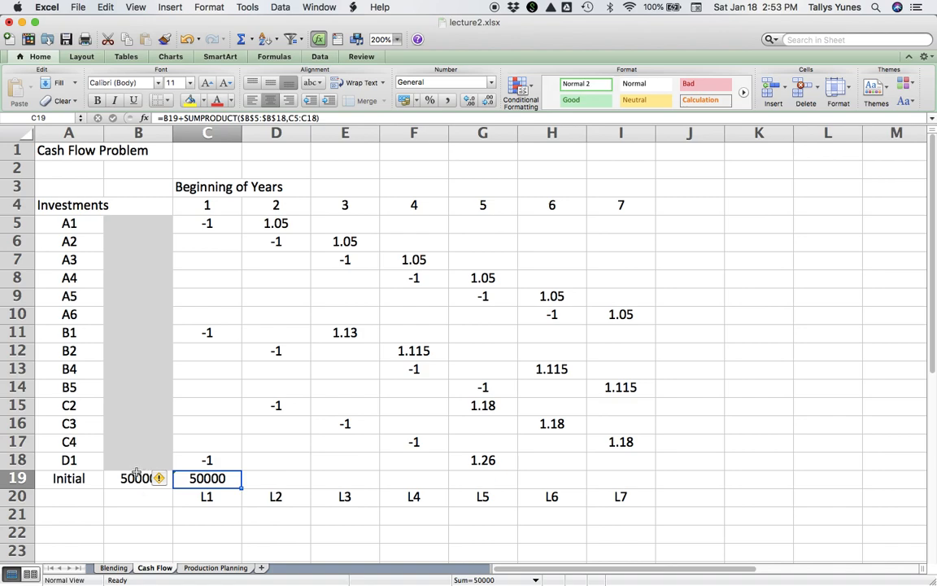
{"action": "double_click", "coordinate": [207, 480]}
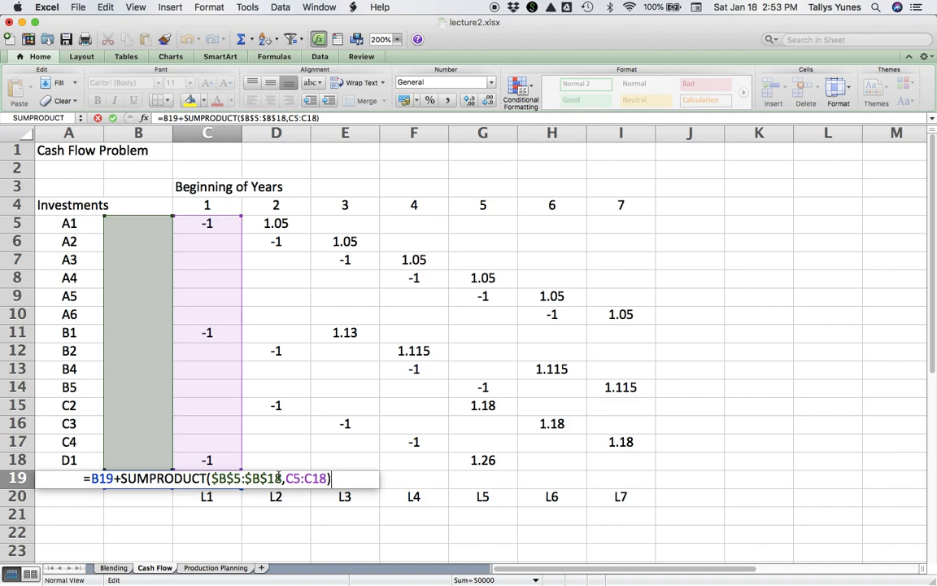
{"action": "key", "text": "Return"}
{"action": "key", "text": "Up"}
- Fill the C19 formula across to I19 for years 2 to 7, and inspect the copied formula in I19
{"action": "left_click_drag", "start_coordinate": [241, 487], "coordinate": [636, 478]}
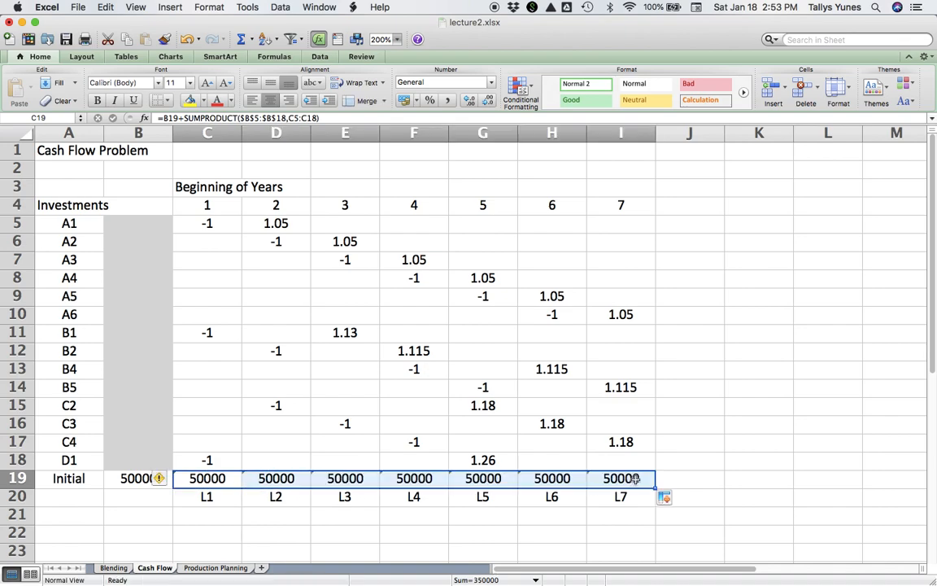
{"action": "left_click", "coordinate": [635, 478]}
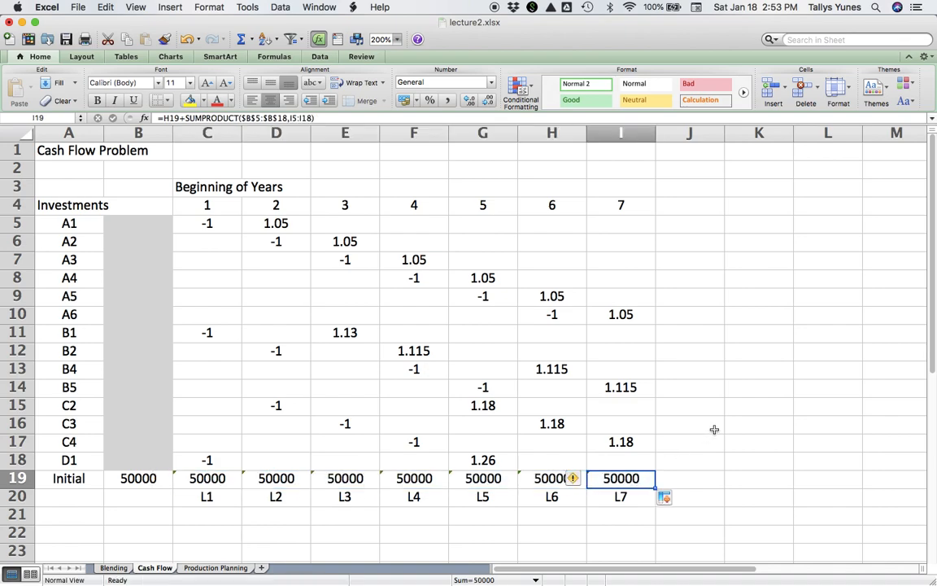
{"action": "key", "text": "ctrl+u"}
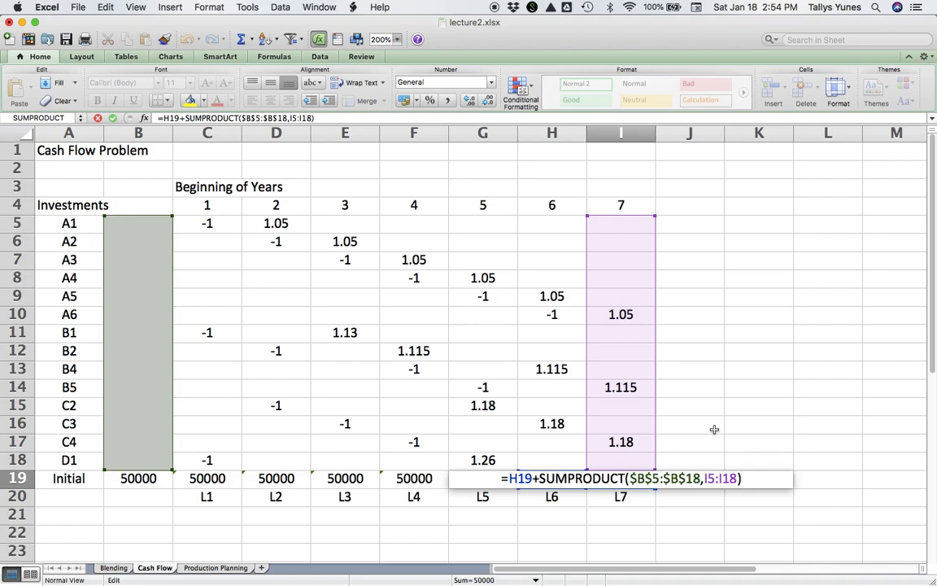
{"action": "key", "text": "ctrl+Return"}
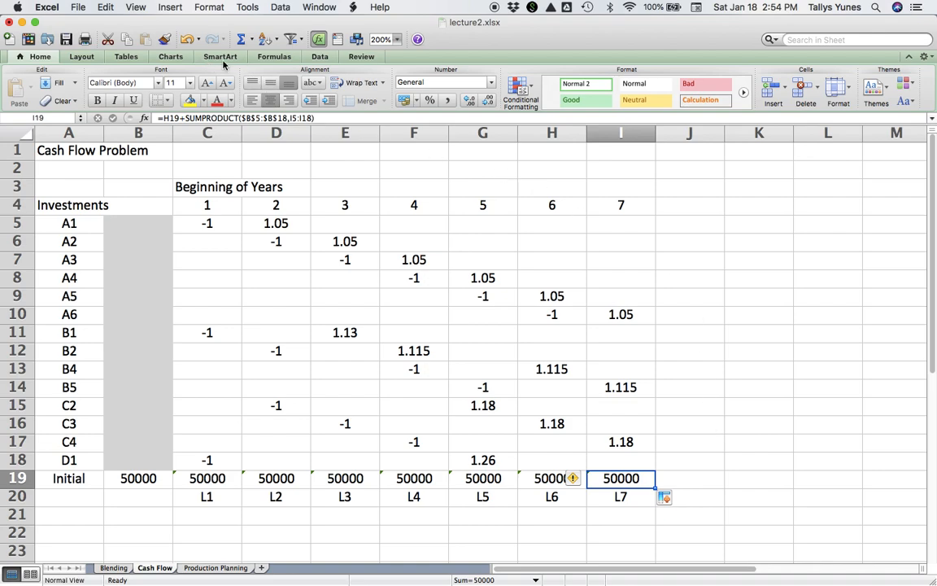
- Set up Solver to maximize I19 by changing the investment cells B5:B18
{"action": "left_click", "coordinate": [318, 56]}
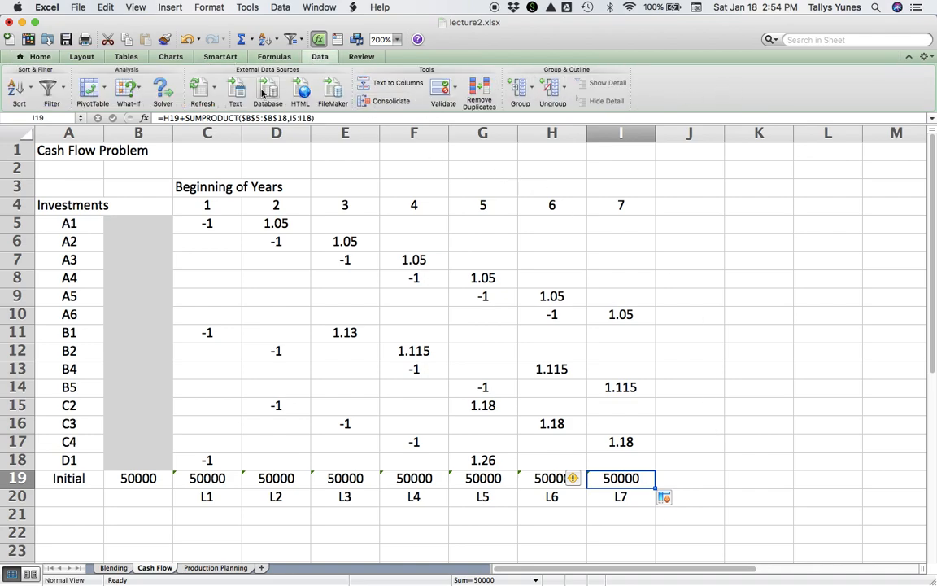
{"action": "left_click", "coordinate": [163, 89]}
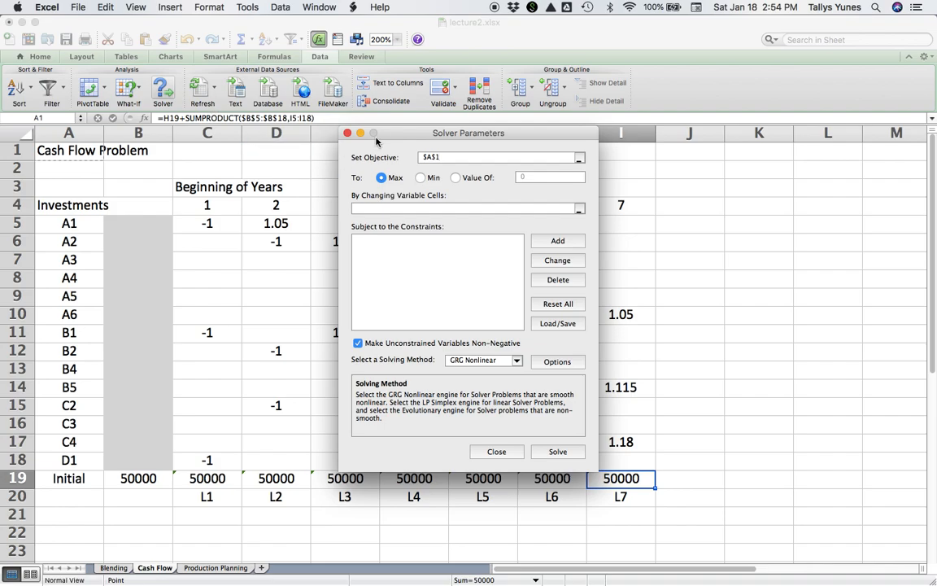
{"action": "left_click_drag", "start_coordinate": [387, 135], "coordinate": [713, 160]}
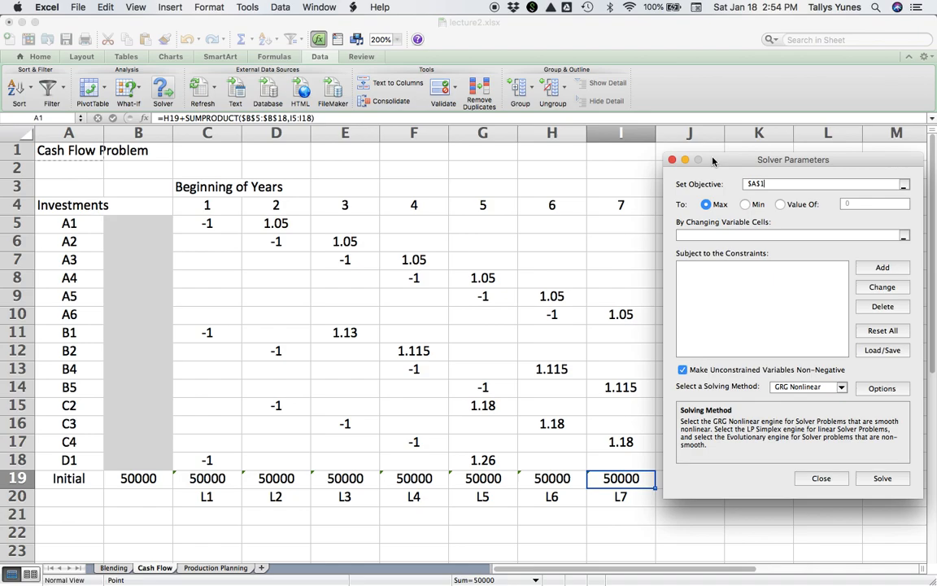
{"action": "left_click", "coordinate": [615, 478]}
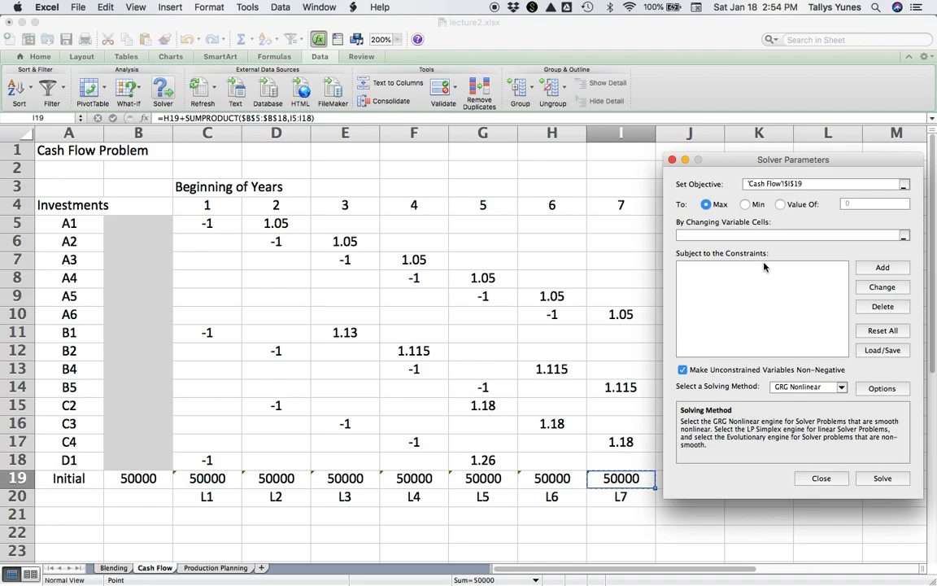
{"action": "left_click", "coordinate": [707, 235]}
{"action": "left_click_drag", "start_coordinate": [158, 225], "coordinate": [147, 462]}
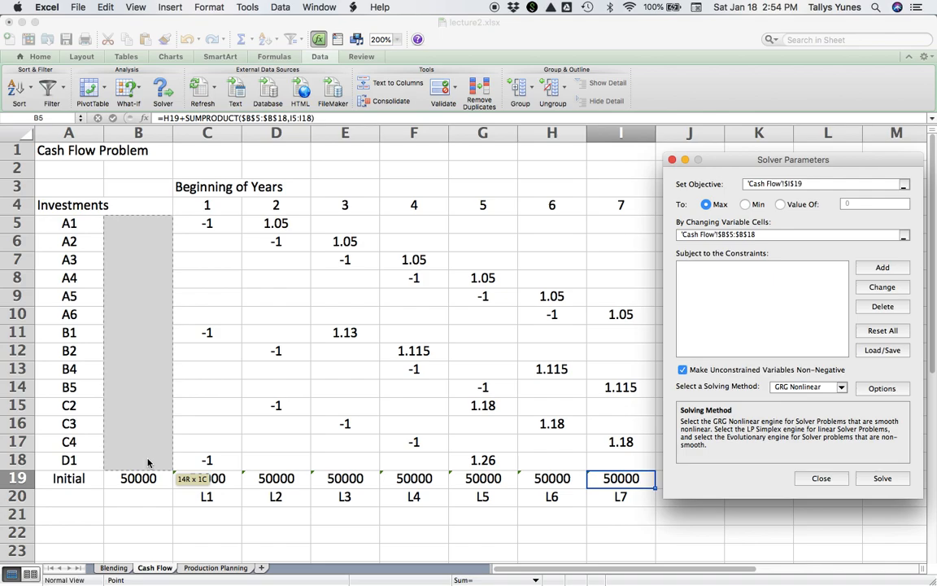
- Add a Solver constraint requiring the leftover cells C19:I19 to be >= 0, and move the Solver dialog clear of the data
{"action": "left_click", "coordinate": [881, 268]}
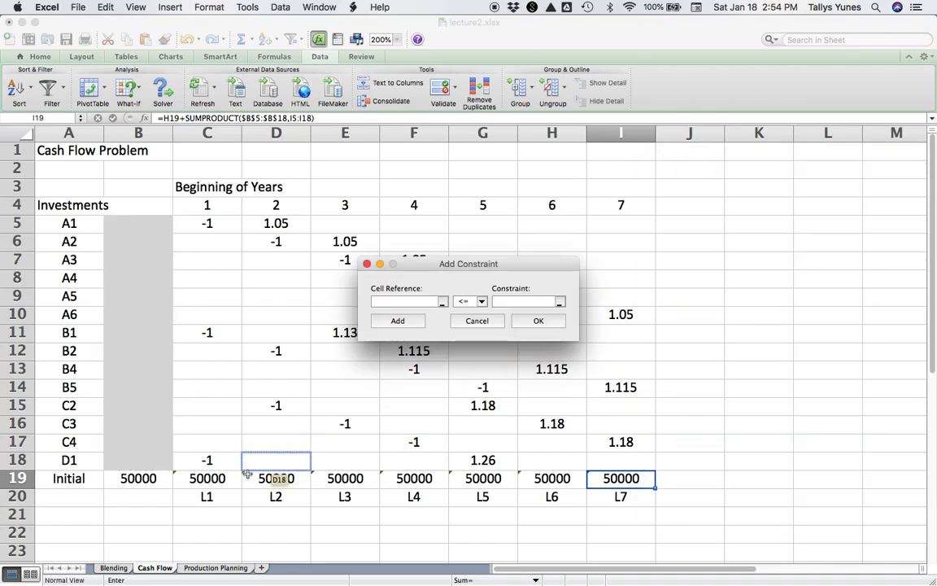
{"action": "left_click_drag", "start_coordinate": [220, 477], "coordinate": [618, 480]}
{"action": "left_click", "coordinate": [482, 301]}
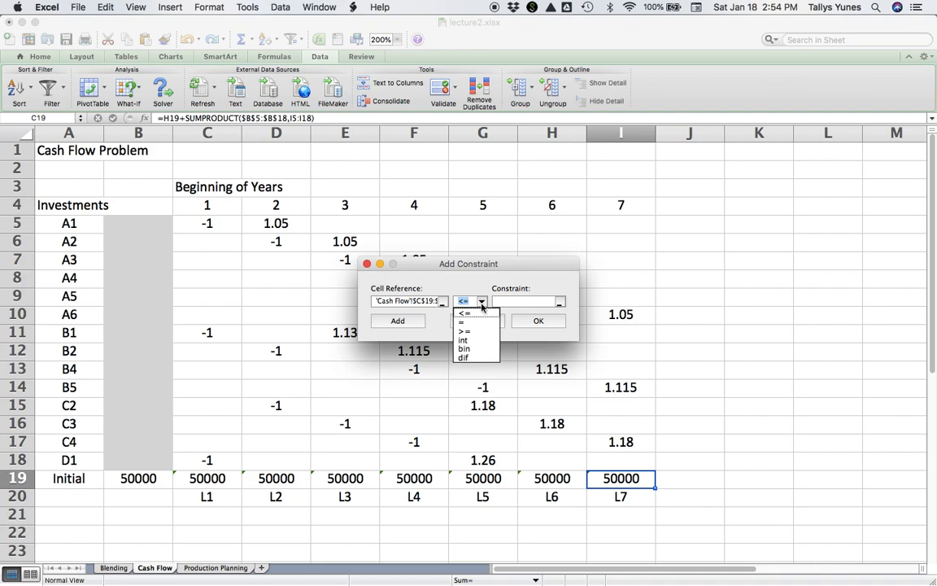
{"action": "left_click", "coordinate": [478, 331]}
{"action": "left_click", "coordinate": [504, 302]}
{"action": "type", "text": "0"}
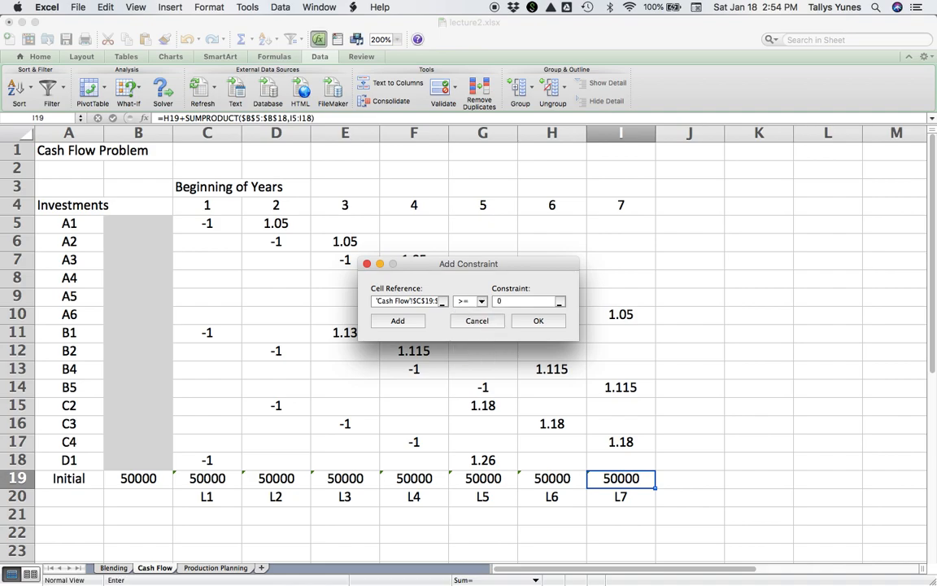
{"action": "left_click", "coordinate": [538, 321]}
{"action": "left_click_drag", "start_coordinate": [470, 134], "coordinate": [803, 158]}
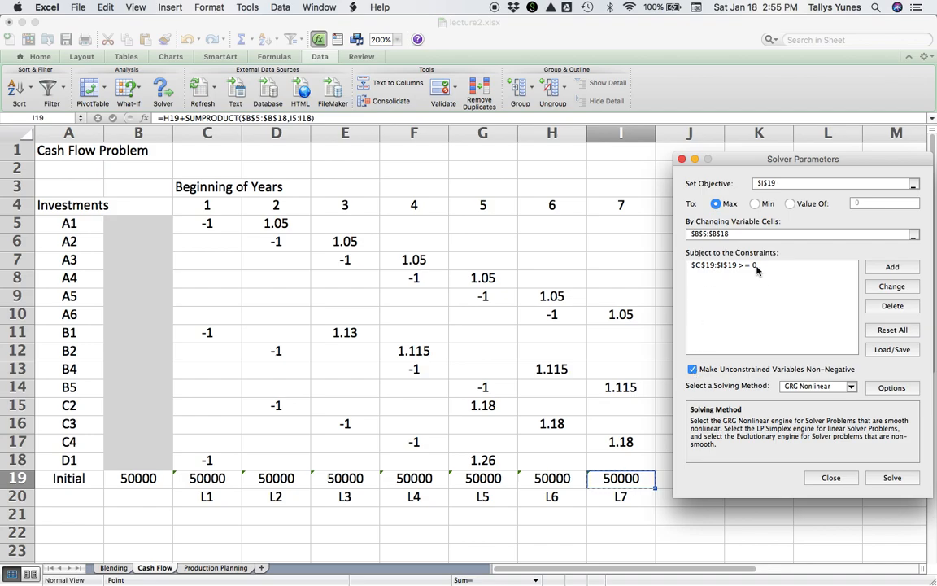
- Choose Simplex LP as the solving method and solve the cash flow model
{"action": "left_click", "coordinate": [806, 386]}
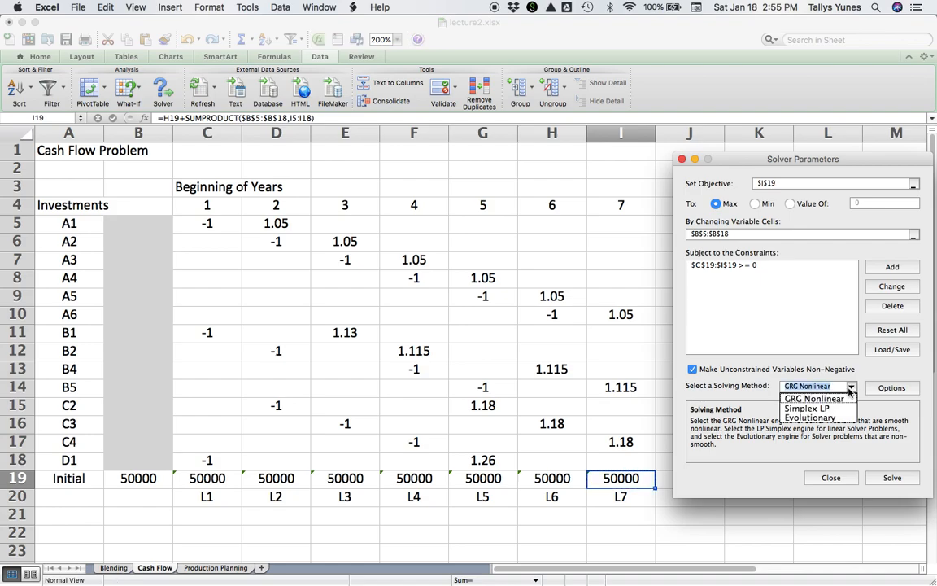
{"action": "left_click", "coordinate": [844, 409]}
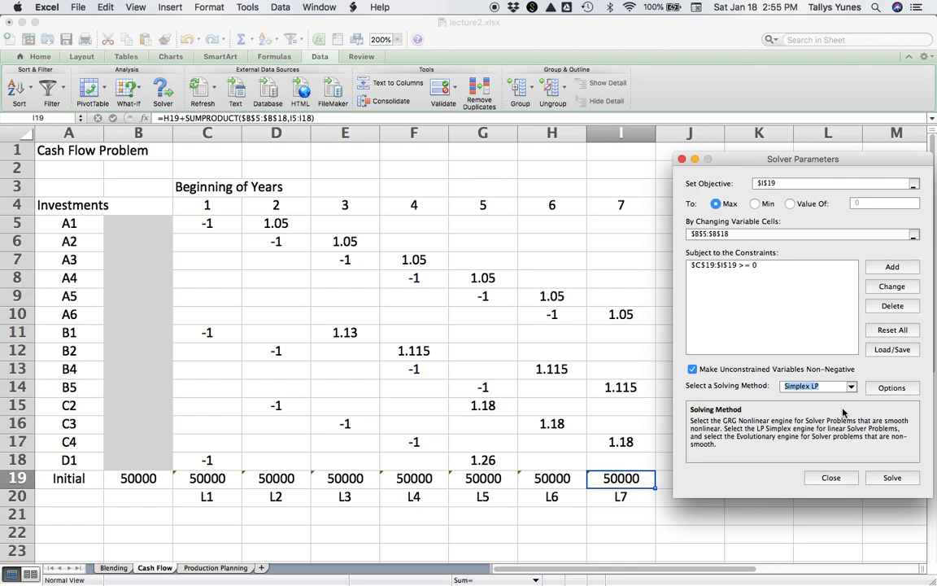
{"action": "left_click", "coordinate": [886, 478]}
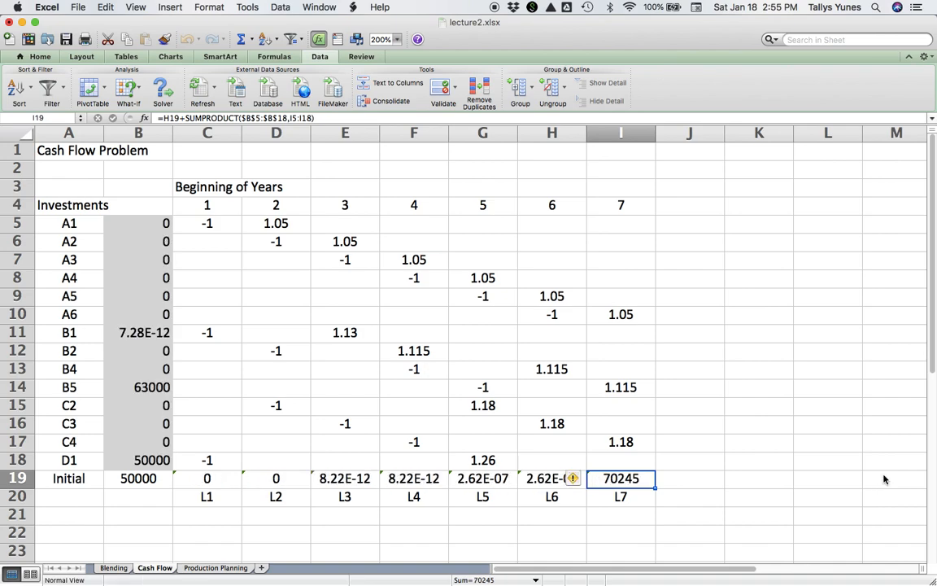
{"action": "left_click", "coordinate": [545, 355]}
- Inspect the solved amount for investment B1 in B11 and the leftover values in E19 to H19, and go to cell A2
{"action": "left_click", "coordinate": [141, 333]}
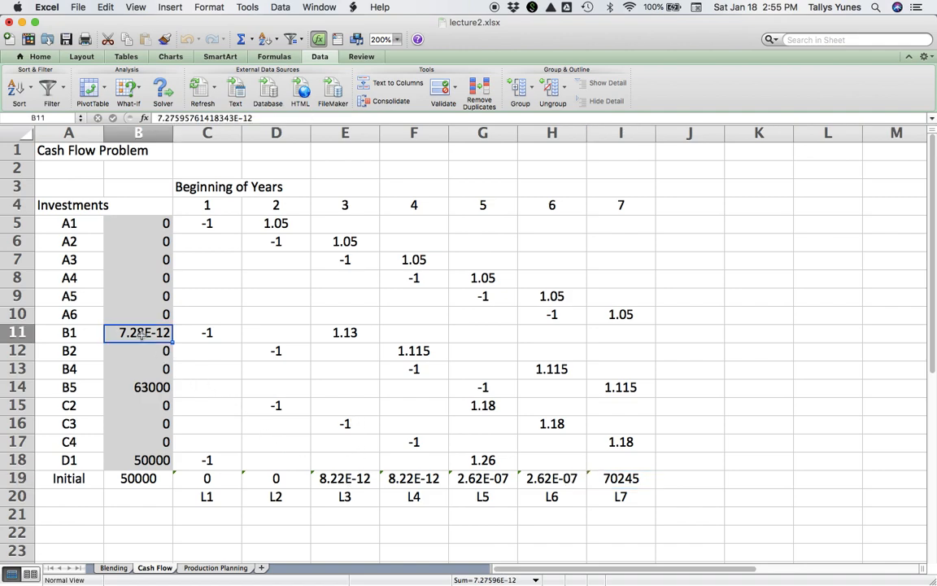
{"action": "left_click", "coordinate": [365, 479]}
{"action": "left_click", "coordinate": [382, 478]}
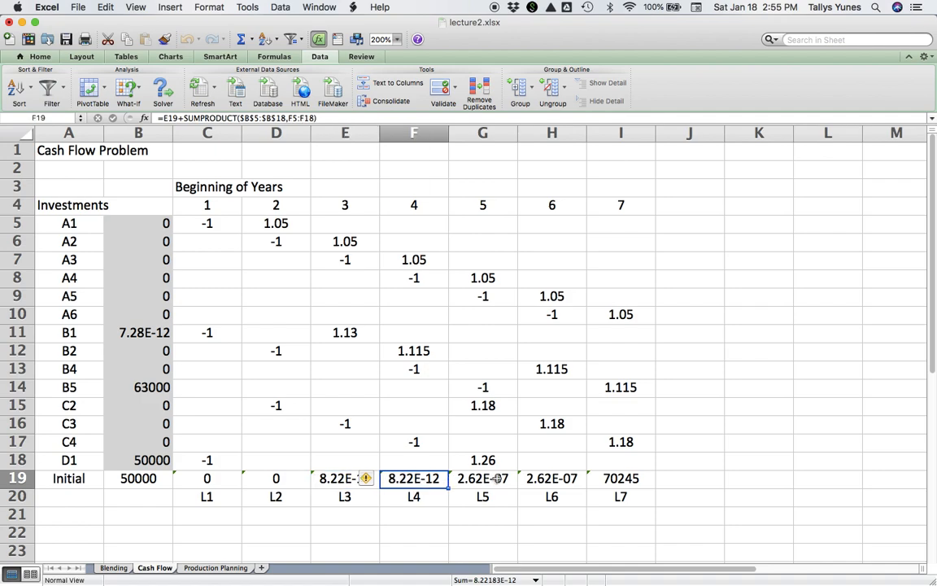
{"action": "left_click", "coordinate": [456, 479]}
{"action": "left_click", "coordinate": [561, 479]}
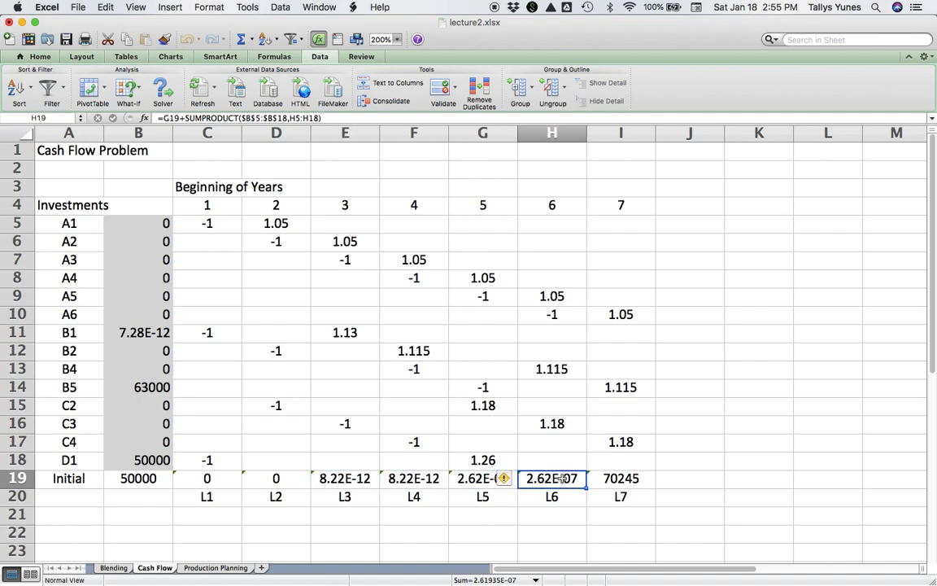
{"action": "left_click", "coordinate": [73, 164]}
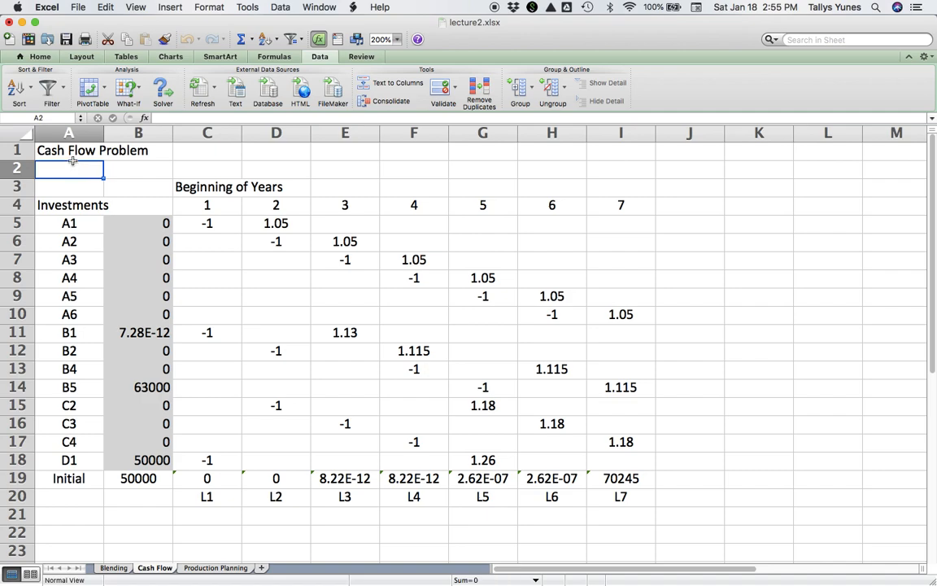
- Compare the year 7 leftover amount in I19 with the initial amount in B19
{"action": "left_click", "coordinate": [67, 148]}
{"action": "left_click", "coordinate": [71, 171]}
{"action": "left_click", "coordinate": [70, 152]}
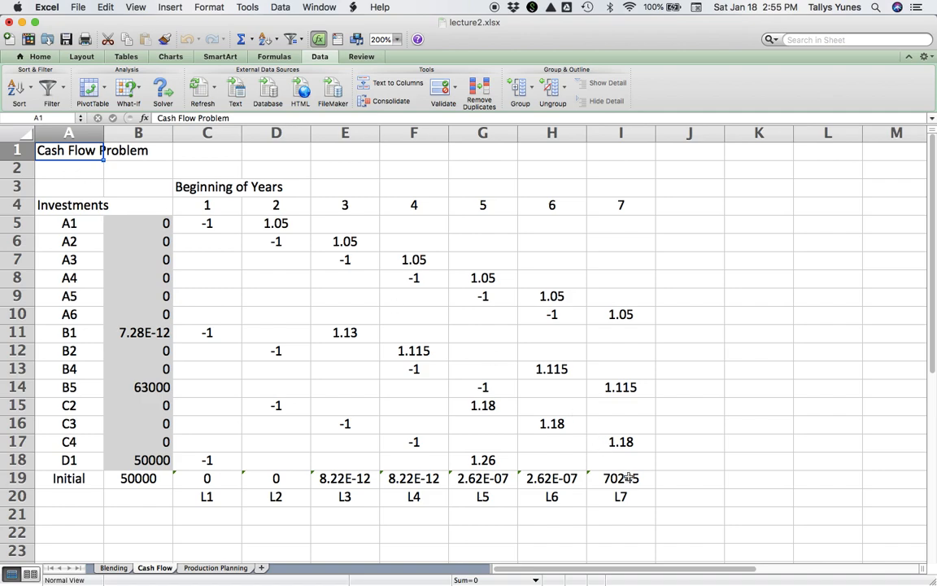
{"action": "left_click", "coordinate": [630, 478]}
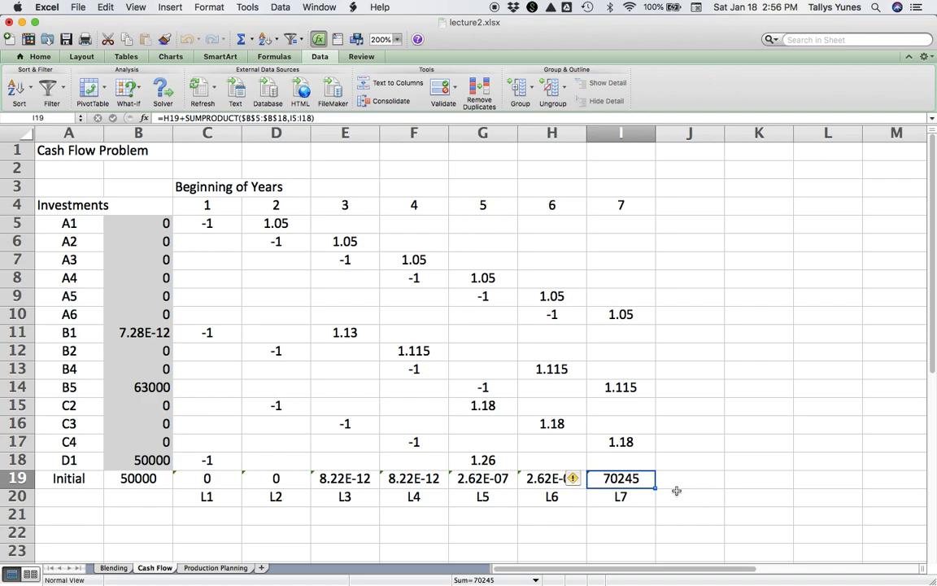
{"action": "left_click", "coordinate": [156, 479]}
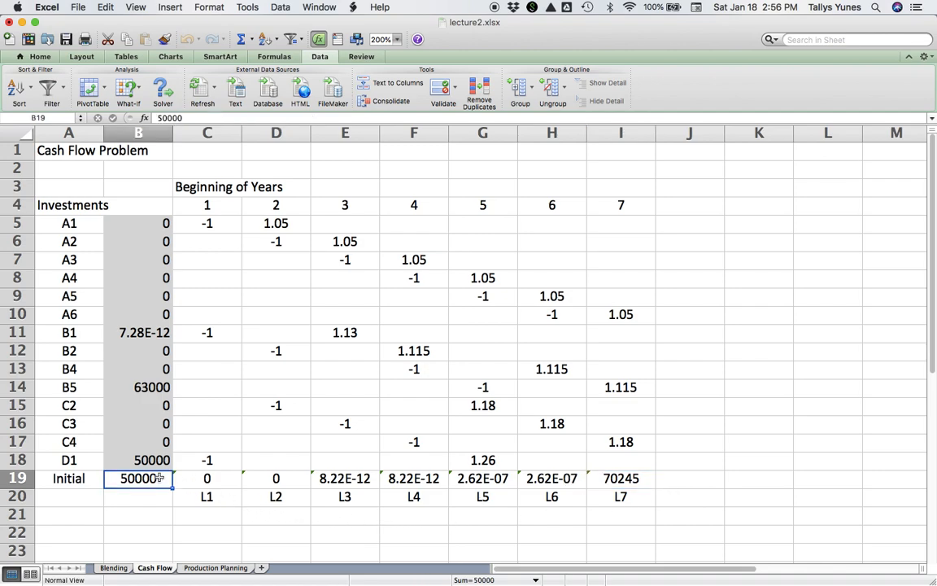
{"action": "left_click", "coordinate": [631, 478]}
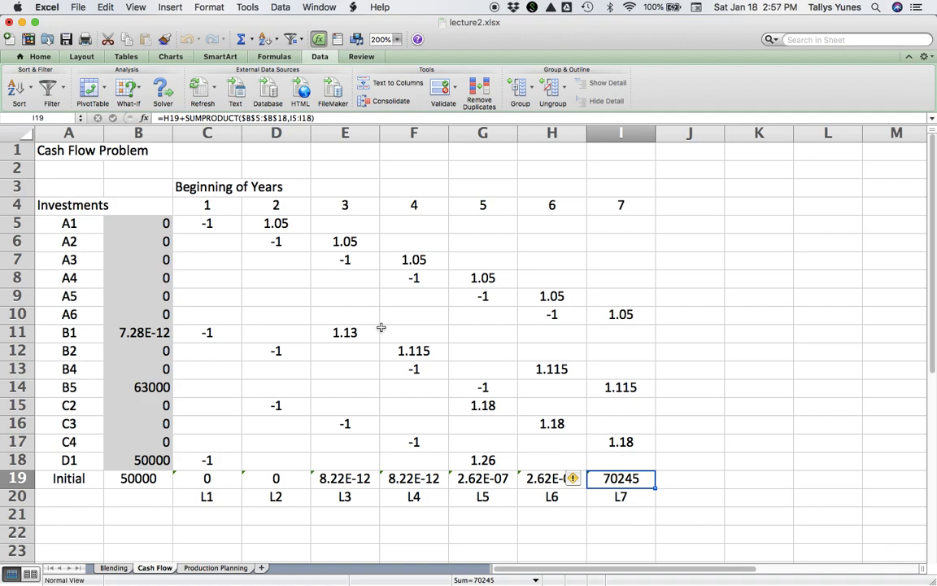
{"action": "left_click", "coordinate": [68, 168]}
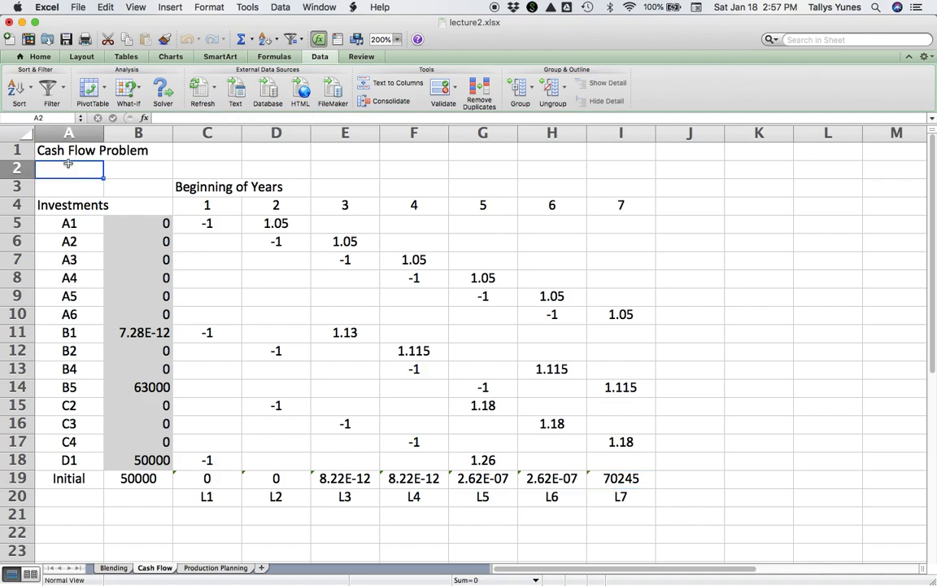
{"action": "left_click", "coordinate": [63, 150]}
{"action": "left_click", "coordinate": [69, 168]}
- Switch to Preview and bring up the Cash Flow Problem statement with its variations
{"action": "key", "text": "ctrl+Left"}
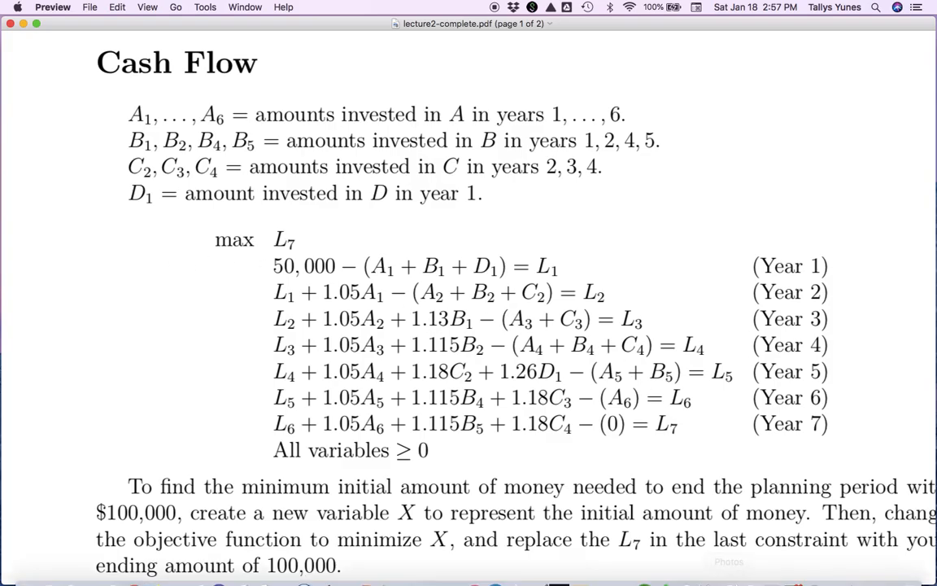
{"action": "mouse_move", "coordinate": [849, 578]}
{"action": "left_click", "coordinate": [886, 576]}
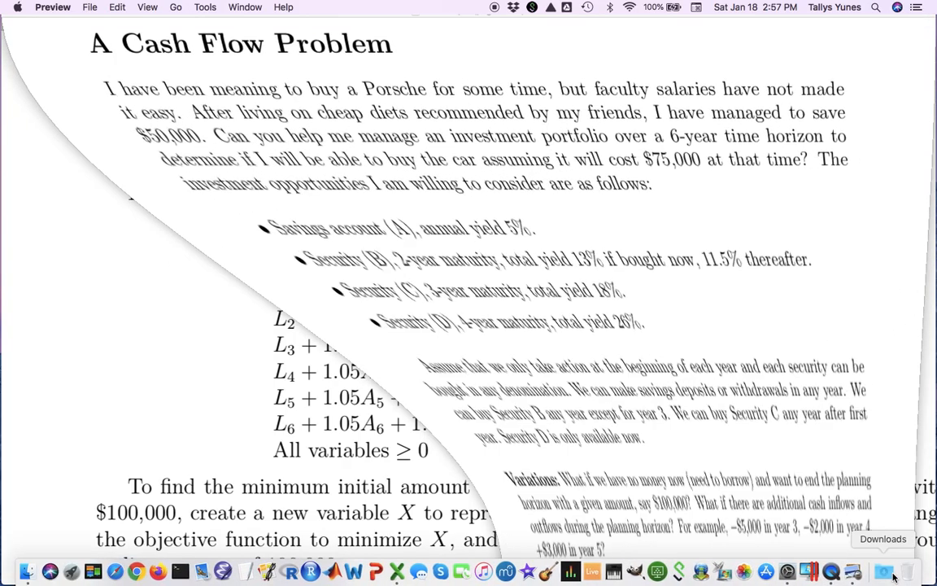
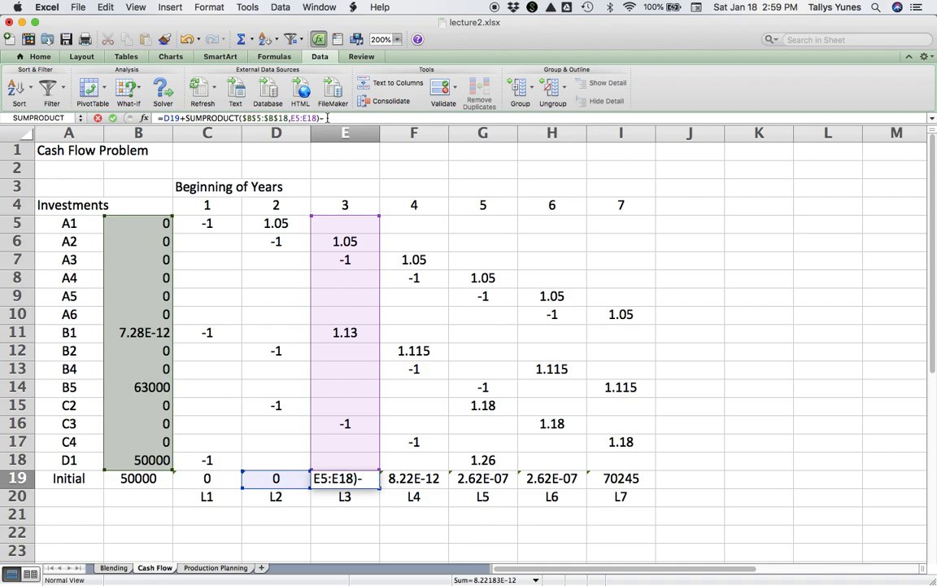
- Subtract 5000 from the year 3 leftover formula in E19 and 2000 from the year 4 leftover formula in F19
{"action": "type", "text": "5000"}
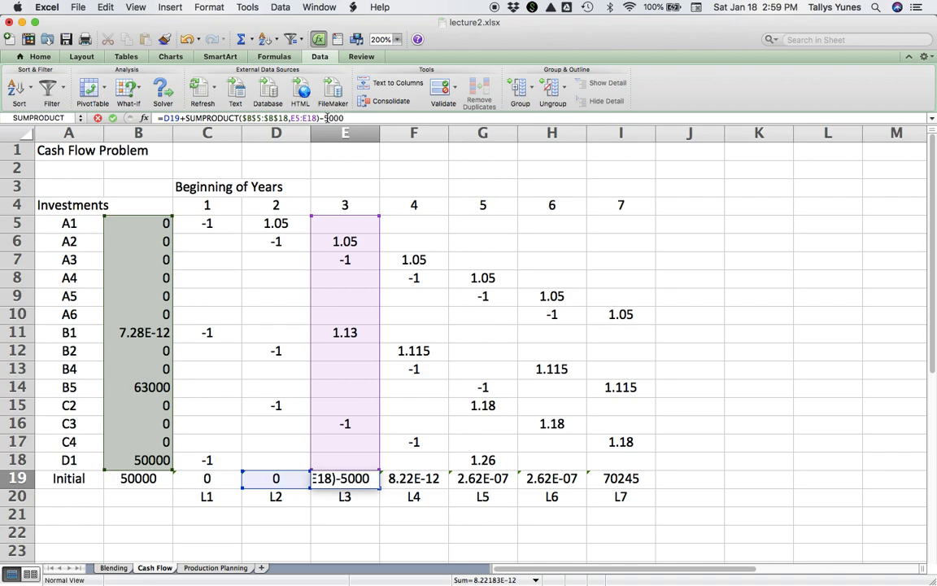
{"action": "key", "text": "Return"}
{"action": "key", "text": "Up"}
{"action": "key", "text": "Right"}
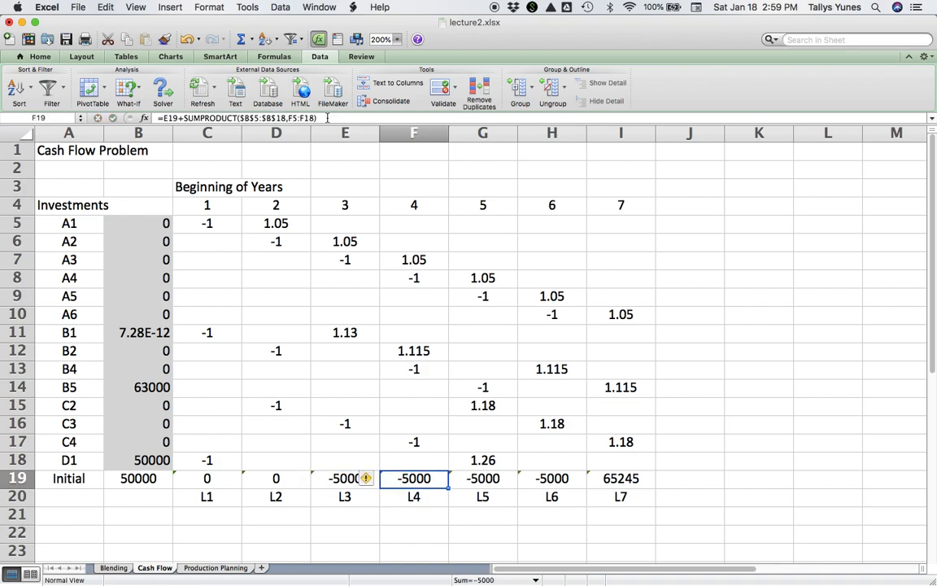
{"action": "left_click", "coordinate": [327, 118]}
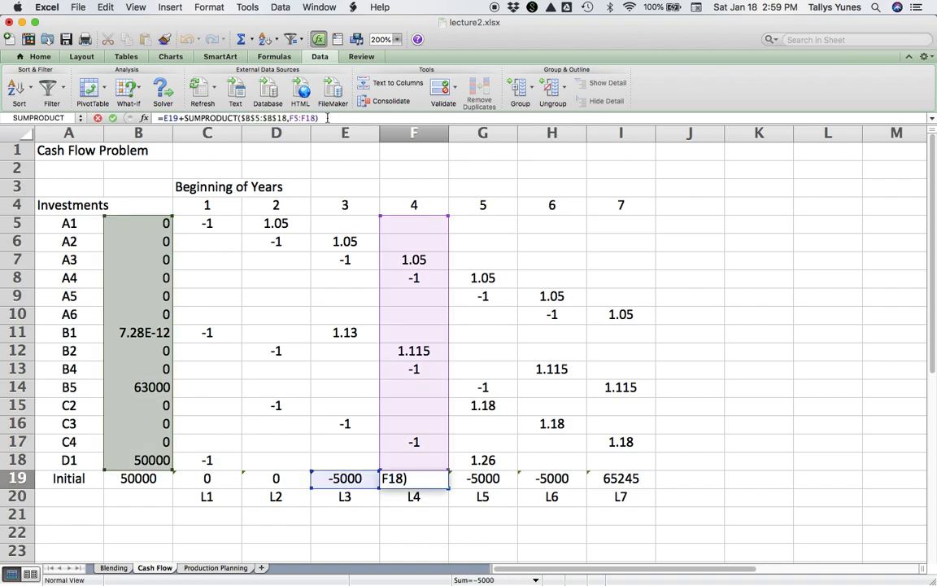
{"action": "type", "text": "-200"}
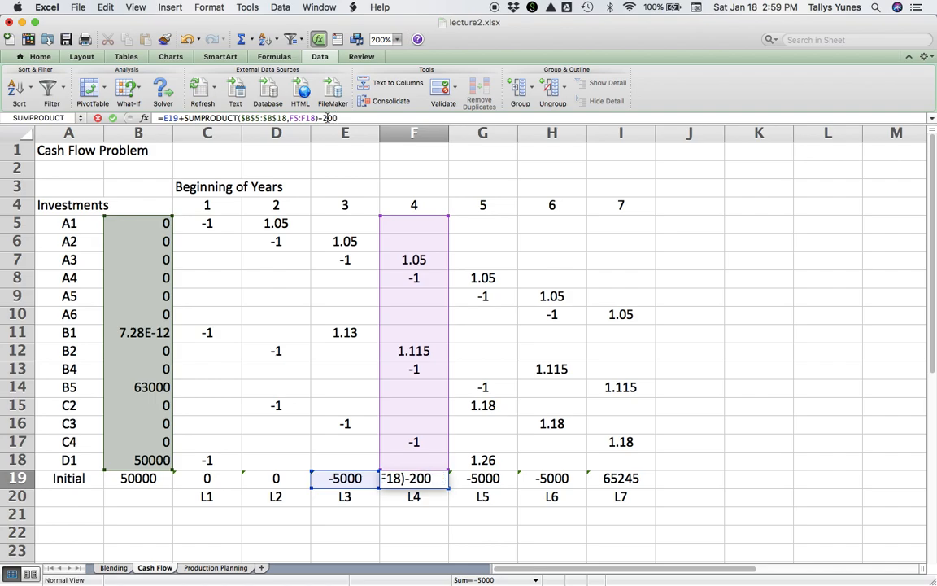
{"action": "type", "text": "0"}
{"action": "key", "text": "Return"}
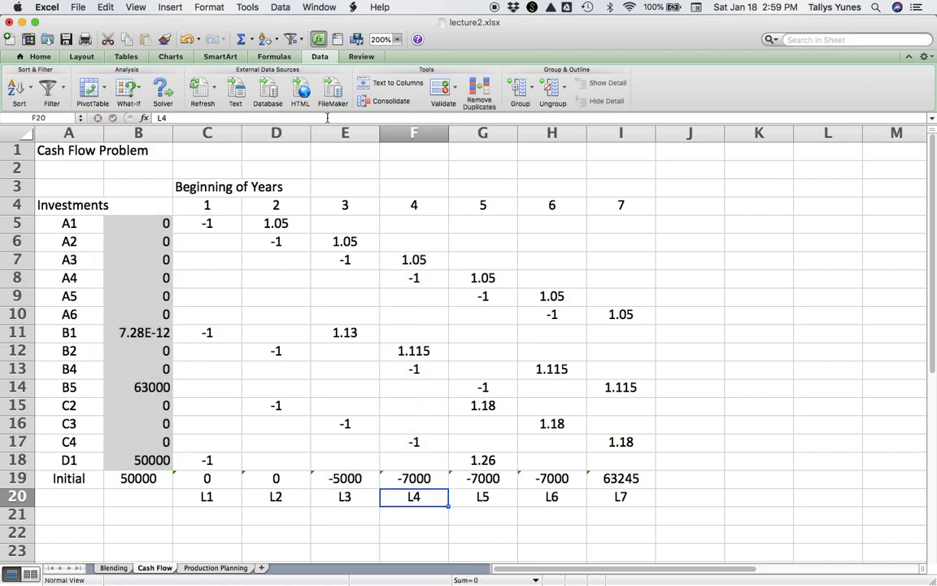
- Add 3000 to the end of the year 5 leftover formula in G19
{"action": "key", "text": "Up"}
{"action": "key", "text": "Right"}
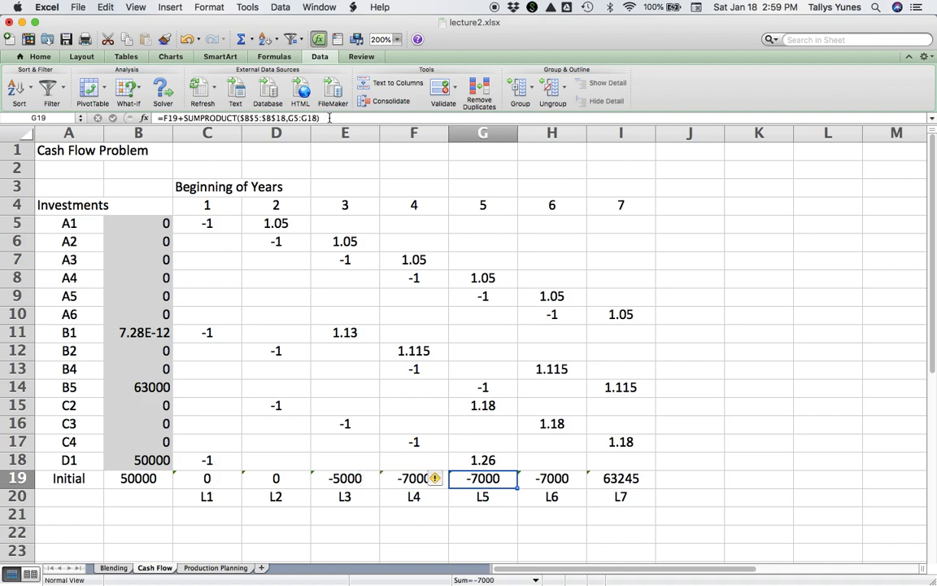
{"action": "left_click", "coordinate": [328, 118]}
{"action": "type", "text": "+"}
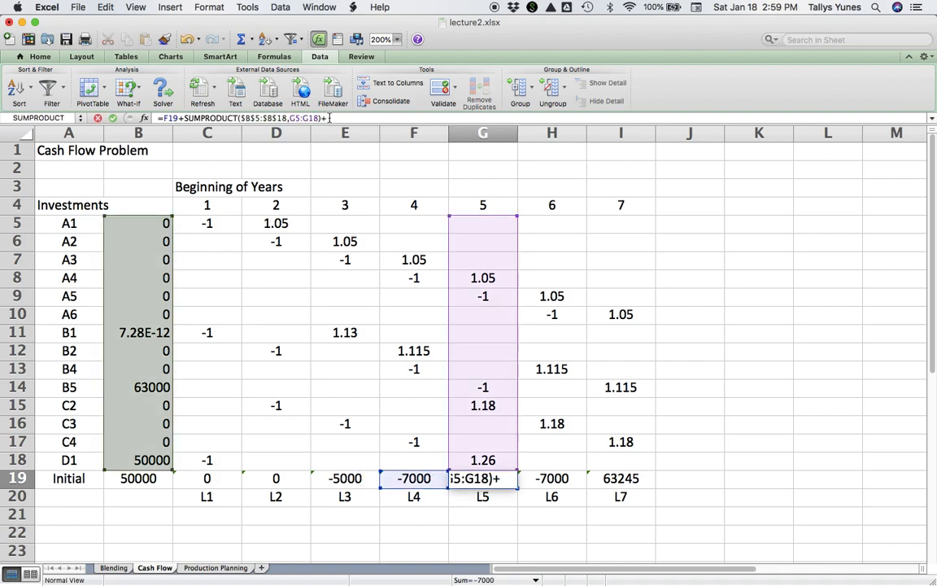
{"action": "type", "text": "3000"}
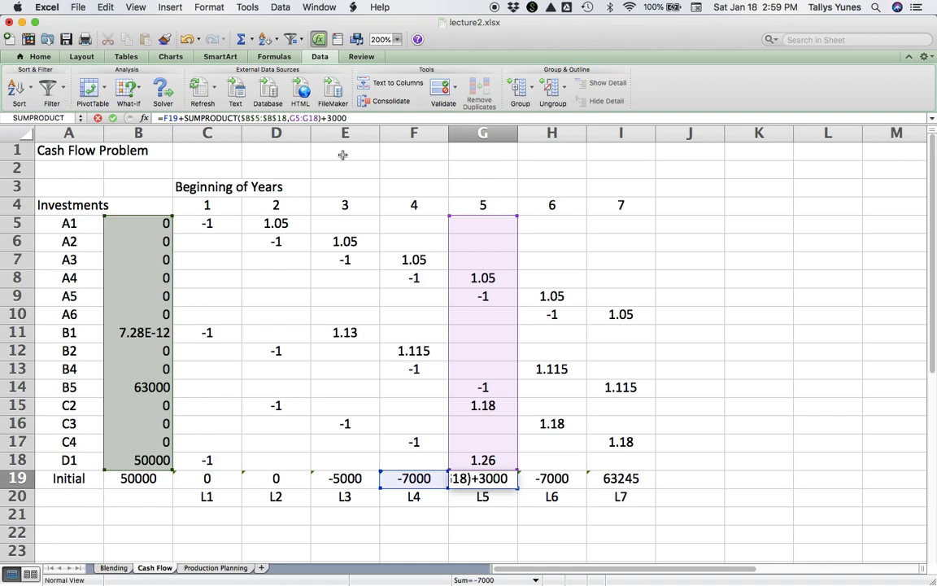
{"action": "key", "text": "Return"}
{"action": "key", "text": "Up"}
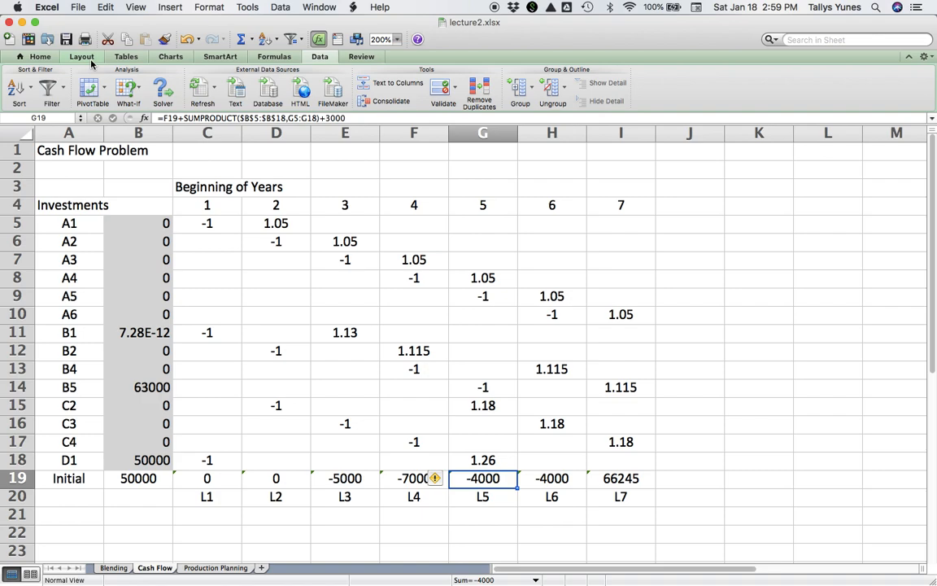
- Solve the cash flow model again with the existing Solver settings and keep the solution
{"action": "left_click", "coordinate": [153, 87]}
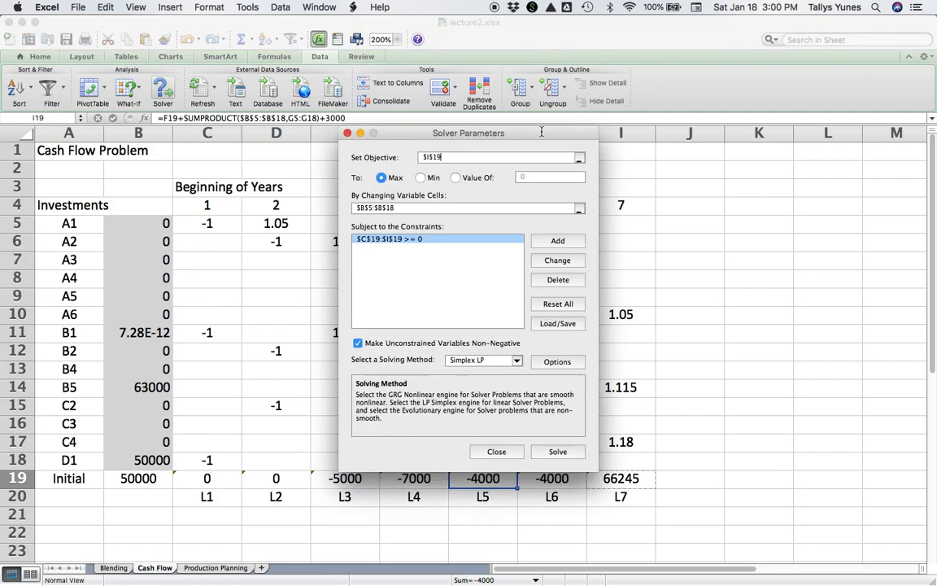
{"action": "left_click_drag", "start_coordinate": [541, 133], "coordinate": [815, 97]}
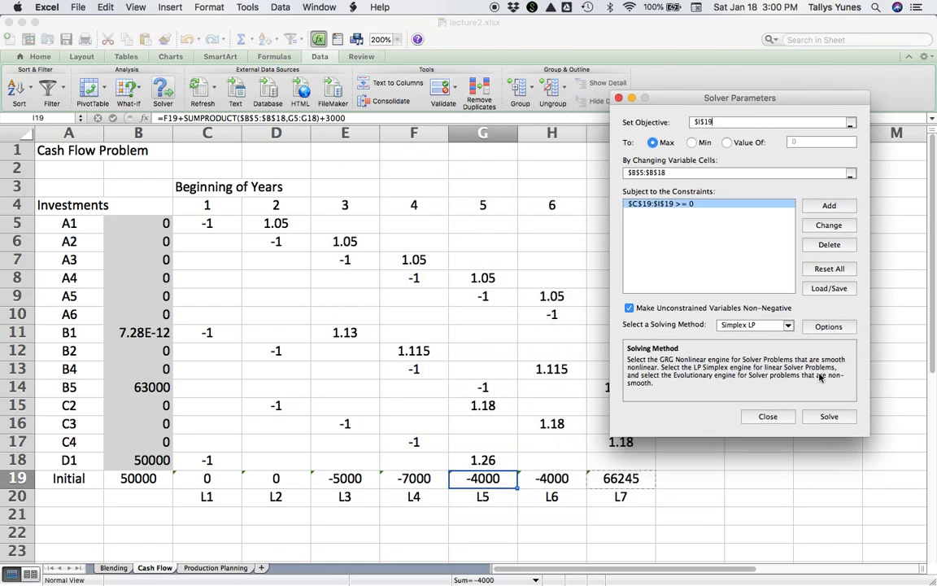
{"action": "left_click", "coordinate": [832, 416]}
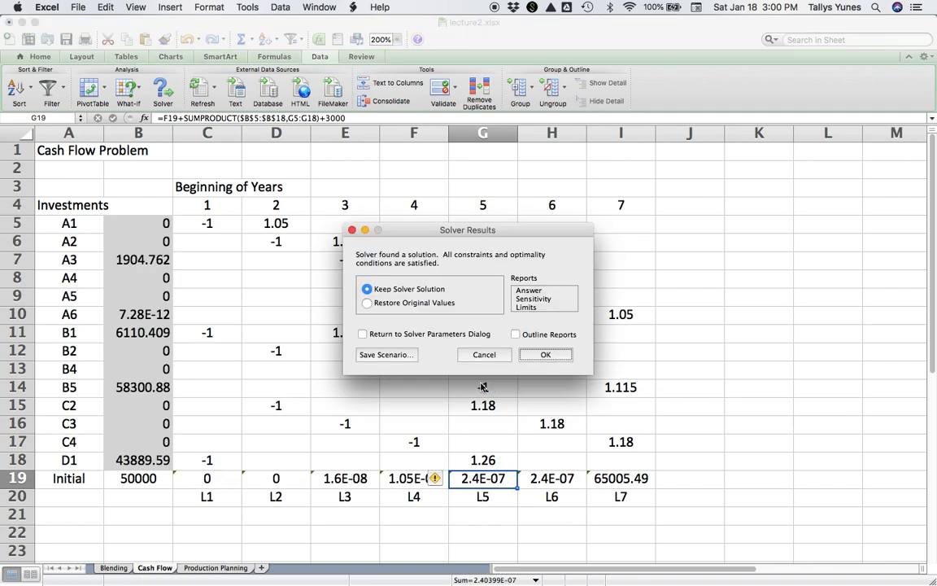
{"action": "left_click", "coordinate": [546, 354]}
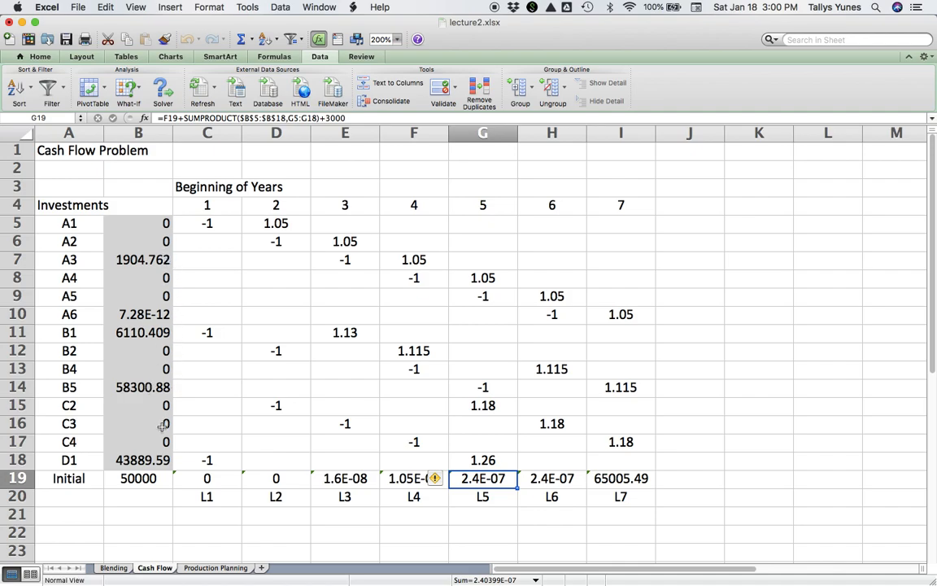
{"action": "left_click", "coordinate": [73, 187]}
{"action": "left_click", "coordinate": [73, 169]}
{"action": "left_click", "coordinate": [72, 151]}
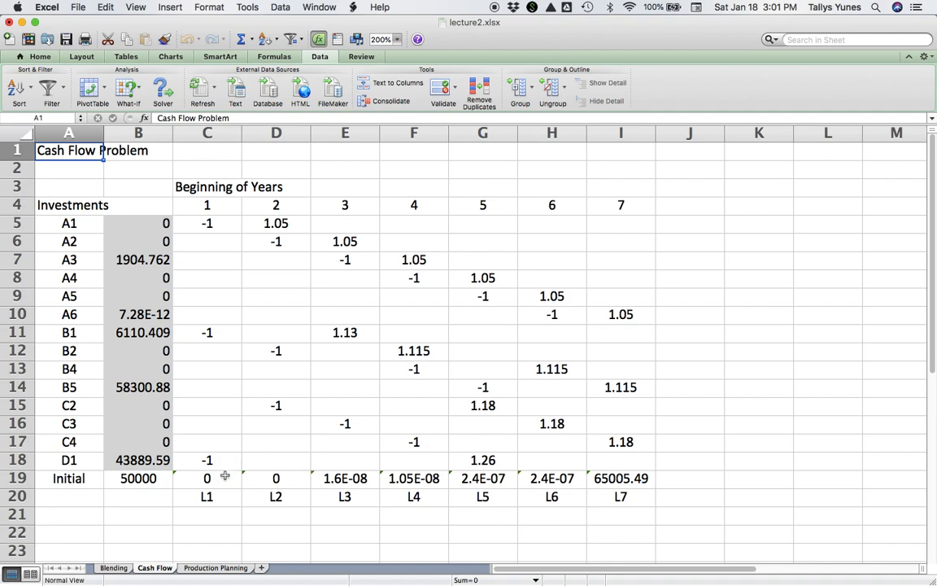
- Clear the initial amount in B19 and fill the cell with the same light grey as the investment cells
{"action": "left_click", "coordinate": [139, 482]}
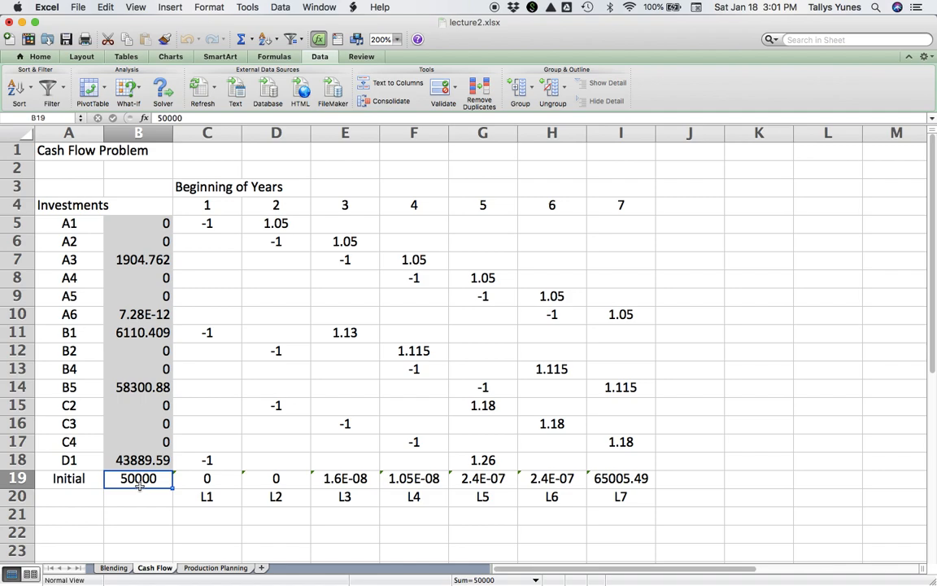
{"action": "key", "text": "Delete"}
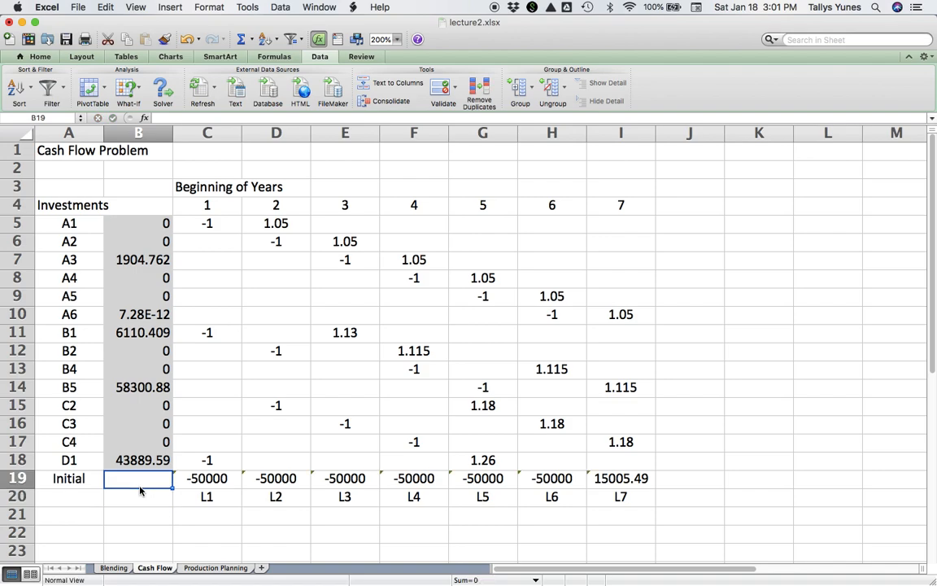
{"action": "left_click", "coordinate": [41, 56]}
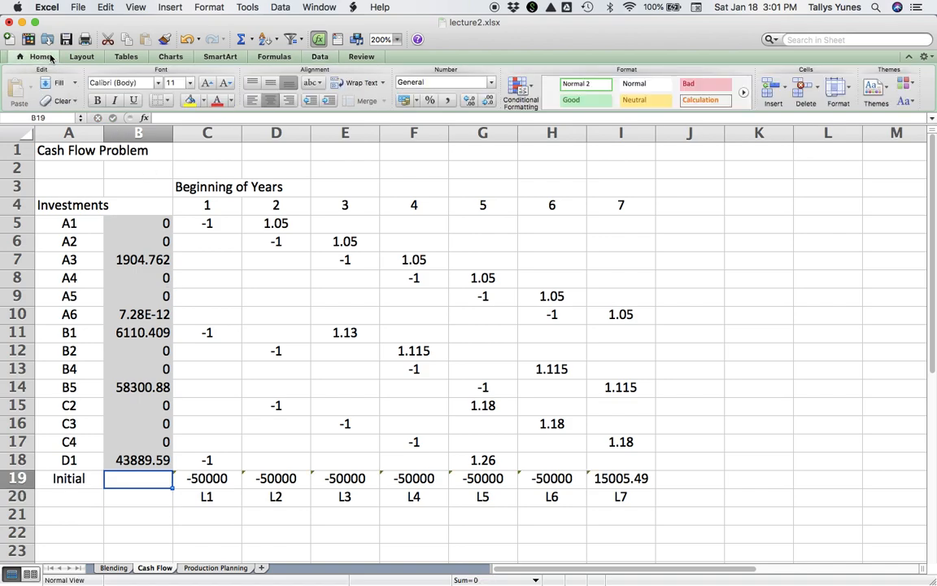
{"action": "left_click", "coordinate": [205, 101]}
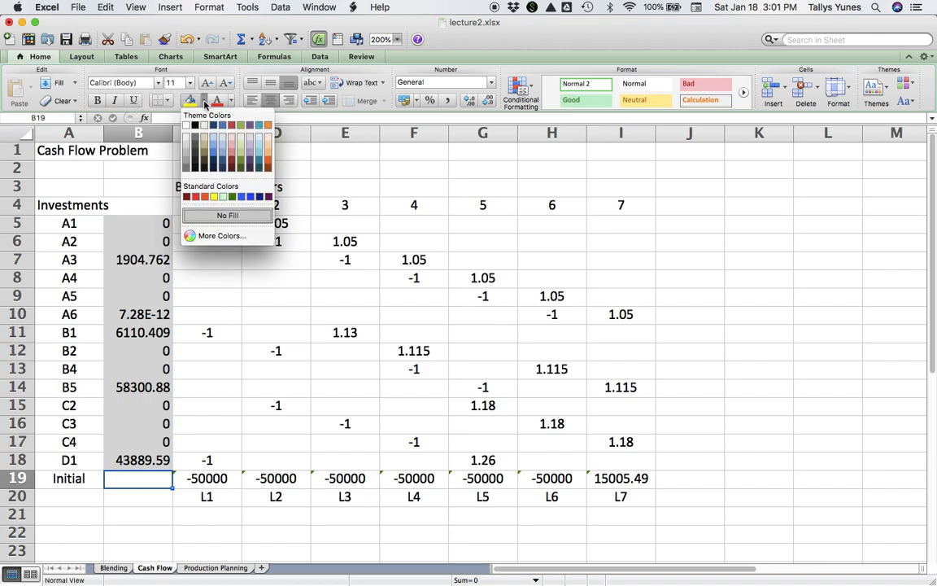
{"action": "left_click", "coordinate": [187, 155]}
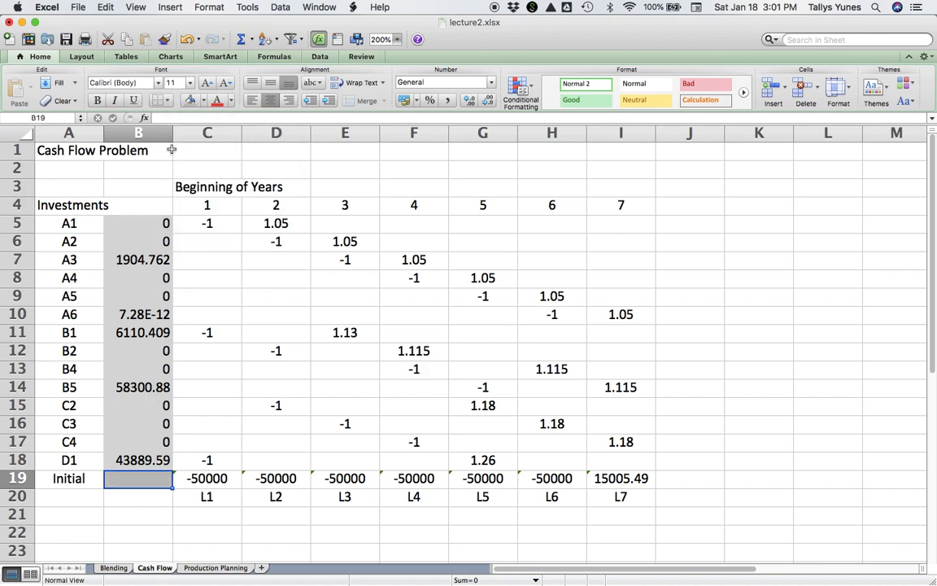
{"action": "left_click", "coordinate": [200, 98]}
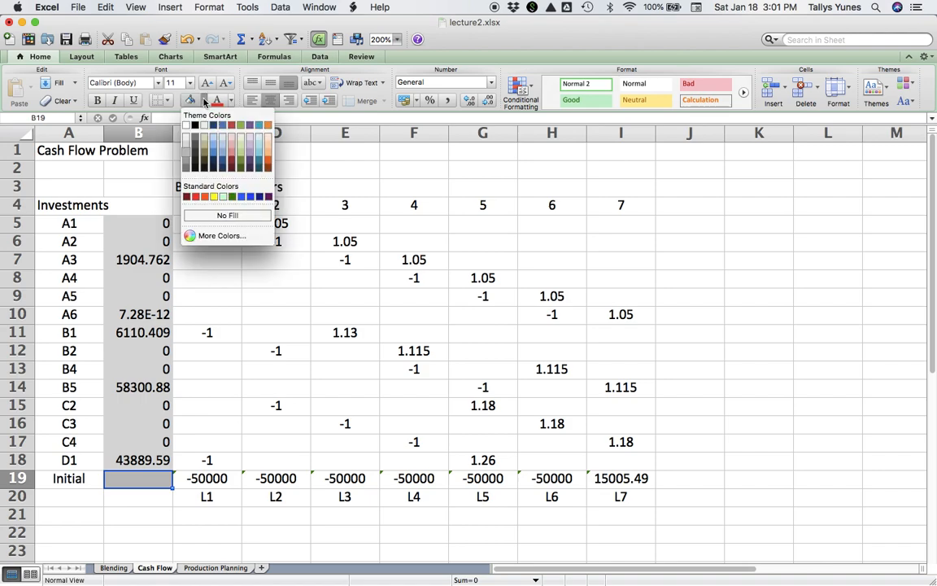
{"action": "left_click", "coordinate": [189, 144]}
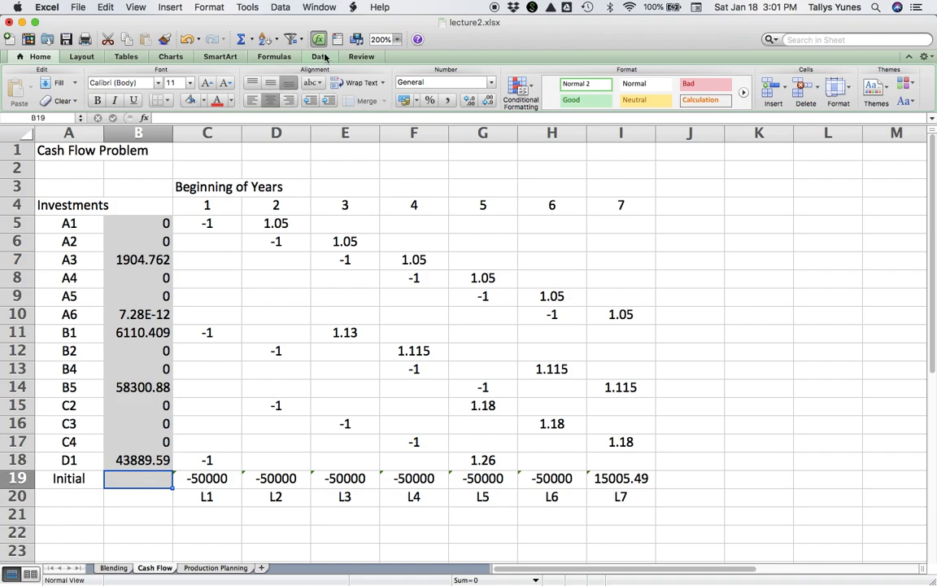
- Set the Solver objective to minimize the initial amount cell B19, with the Solver dialog moved clear of the data
{"action": "left_click", "coordinate": [297, 55]}
{"action": "left_click", "coordinate": [162, 90]}
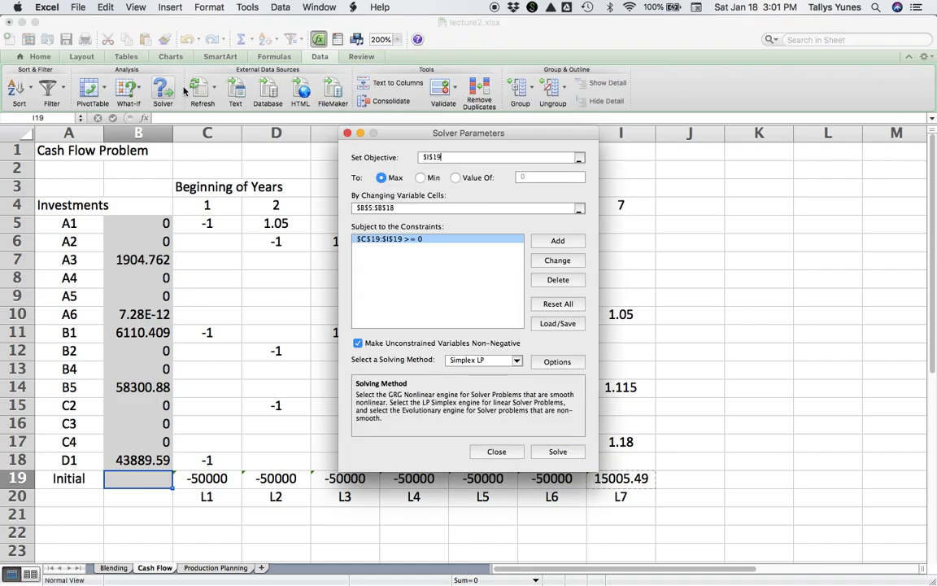
{"action": "left_click_drag", "start_coordinate": [551, 139], "coordinate": [860, 163]}
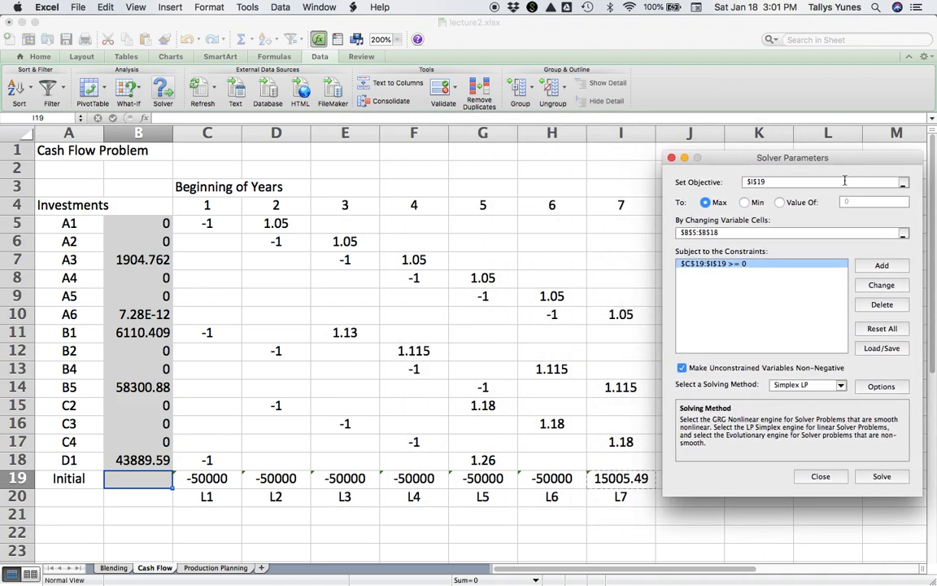
{"action": "left_click", "coordinate": [621, 483]}
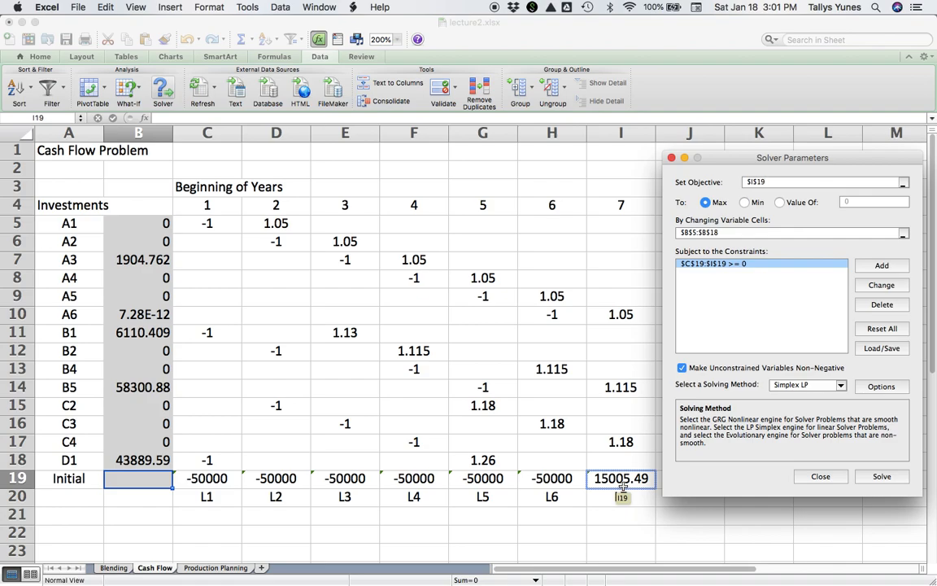
{"action": "left_click", "coordinate": [145, 480]}
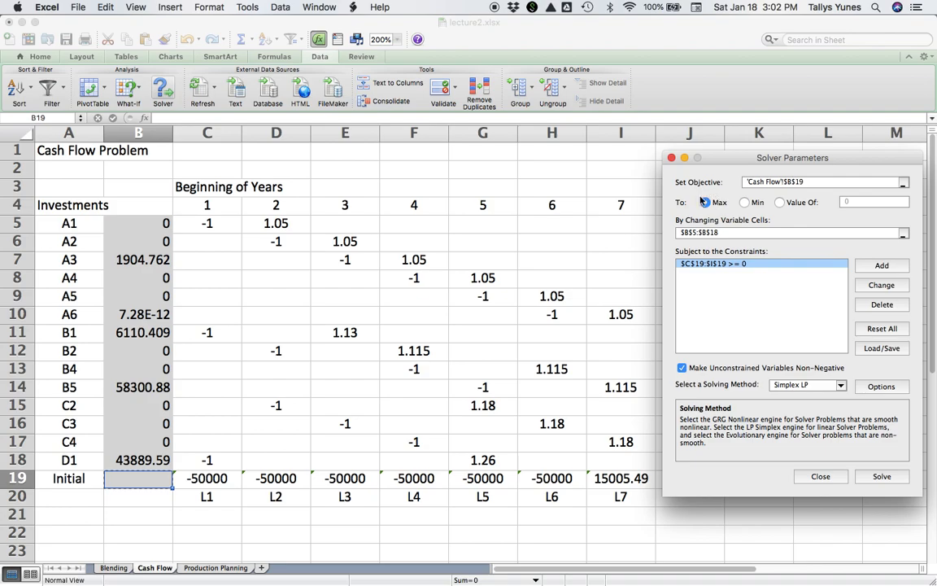
{"action": "left_click", "coordinate": [745, 202]}
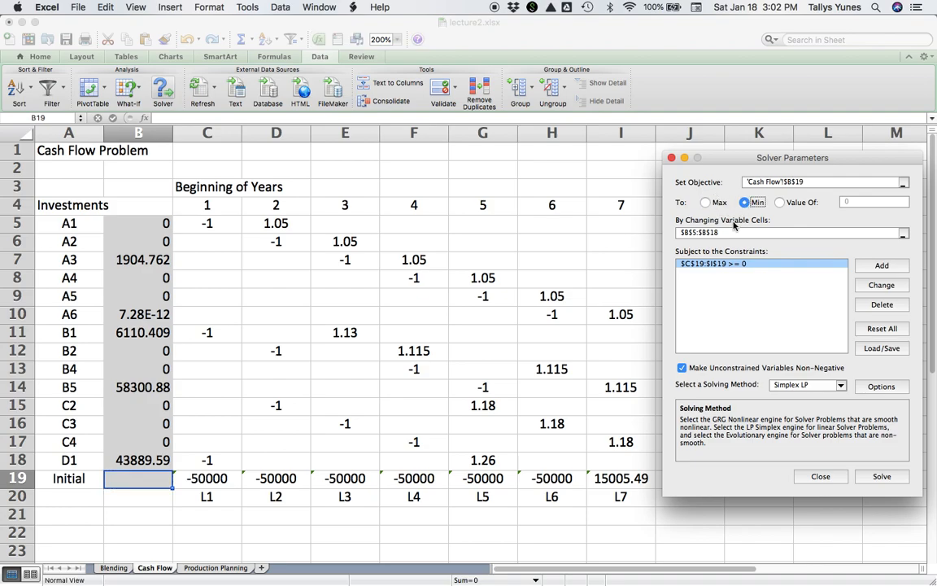
- Extend the Solver's variable cells to B5:B19 so the initial amount is included
{"action": "left_click", "coordinate": [724, 233]}
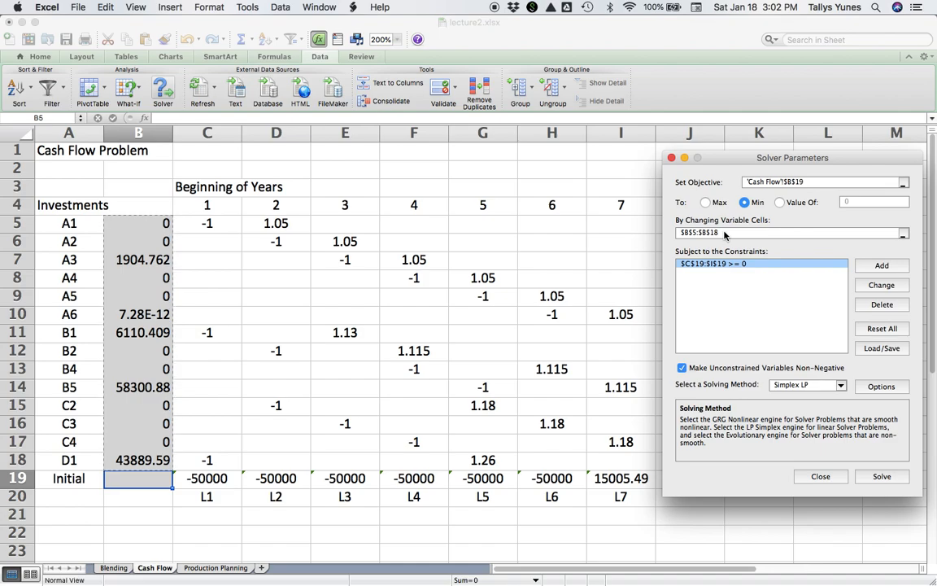
{"action": "key", "text": "BackSpace"}
{"action": "type", "text": "9"}
- Add a Solver constraint requiring the year 7 leftover in I19 to equal 100000
{"action": "left_click", "coordinate": [878, 272]}
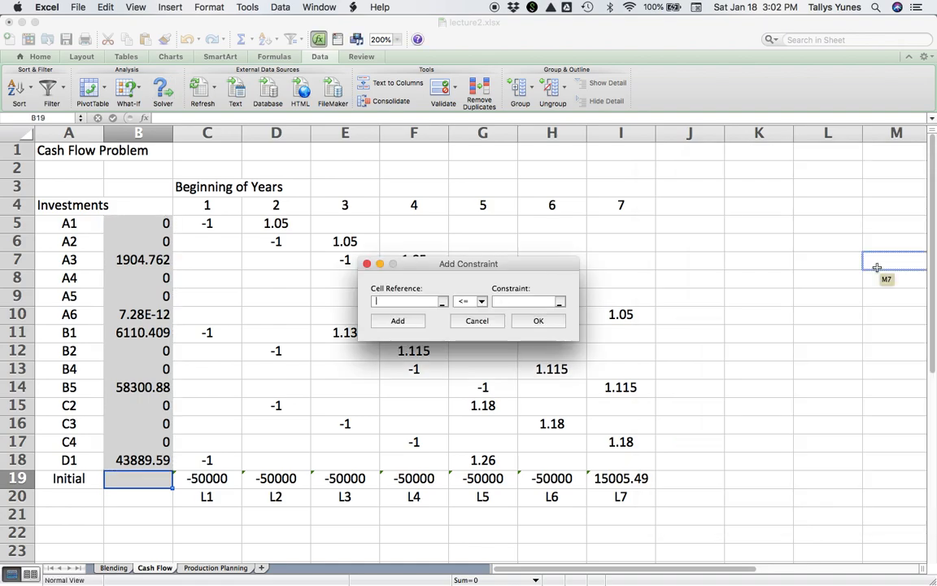
{"action": "left_click", "coordinate": [635, 480]}
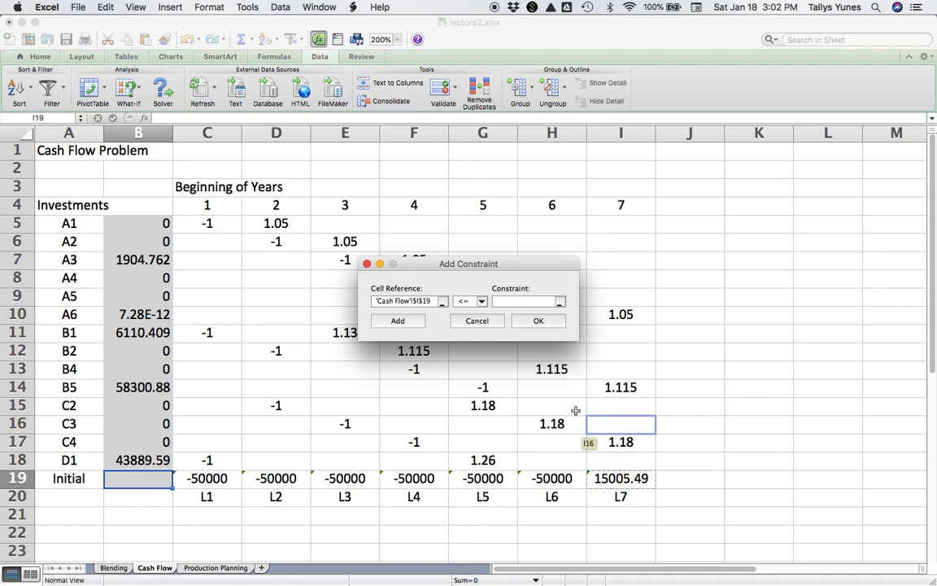
{"action": "left_click", "coordinate": [482, 302]}
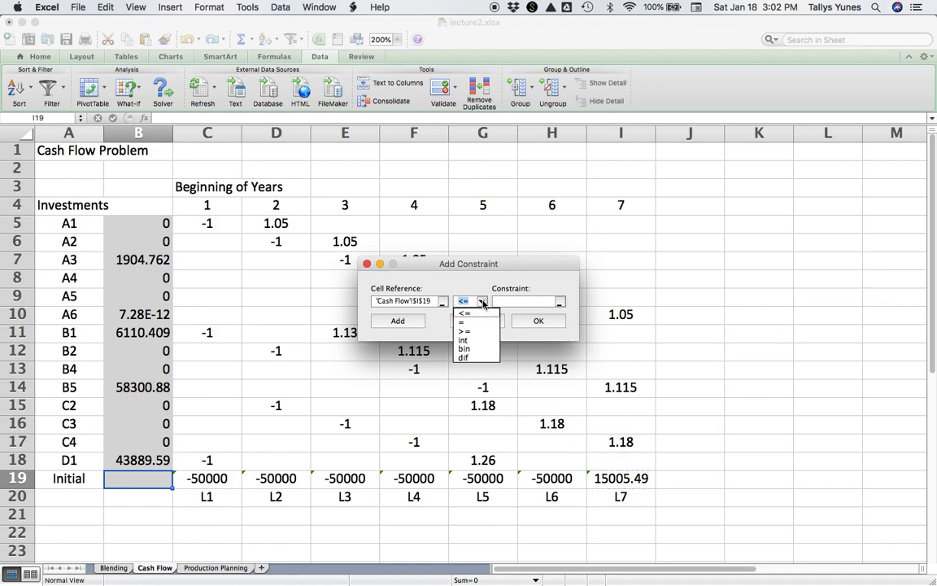
{"action": "left_click", "coordinate": [478, 322]}
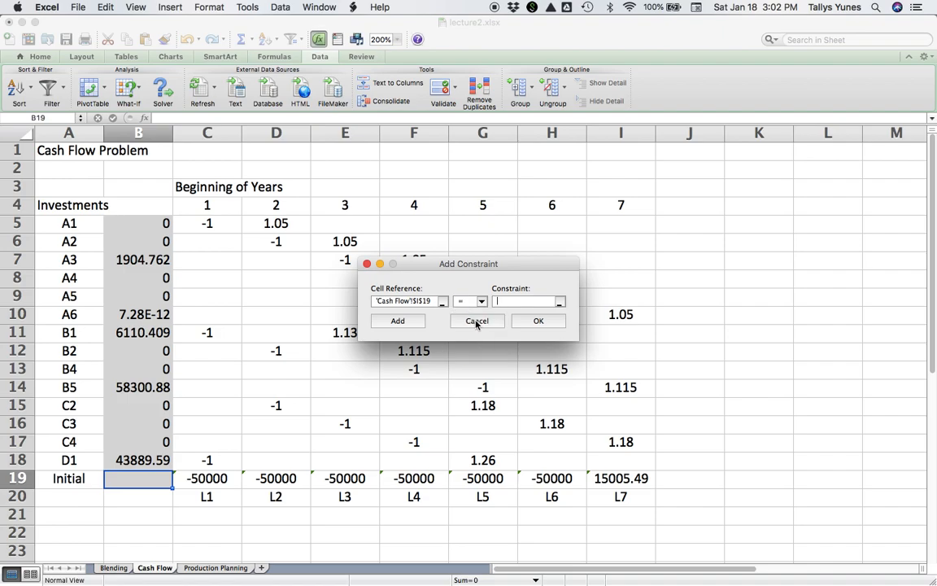
{"action": "type", "text": "100000"}
{"action": "left_click", "coordinate": [535, 323]}
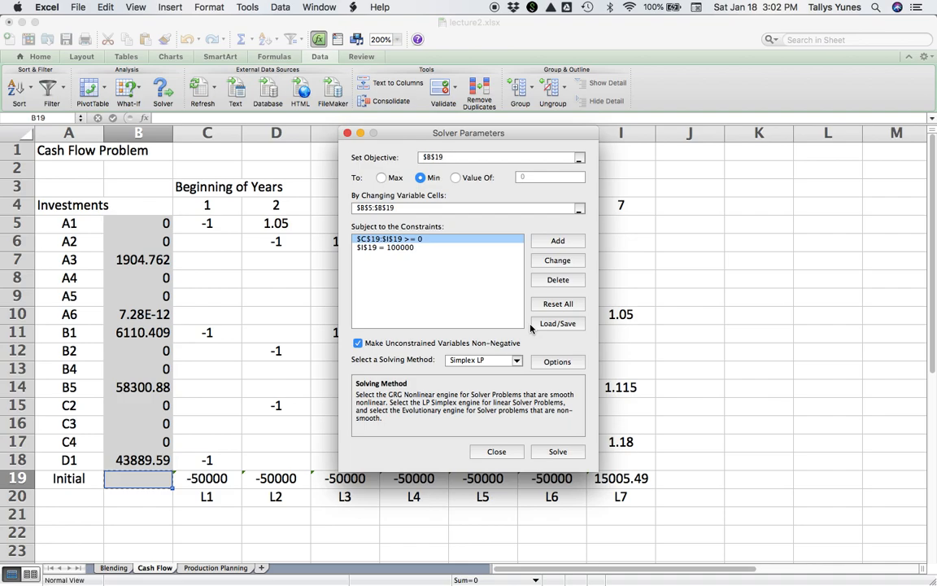
- Move the Solver dialog clear of the data, solve for the minimum initial amount and keep the solution
{"action": "left_click_drag", "start_coordinate": [501, 134], "coordinate": [818, 193]}
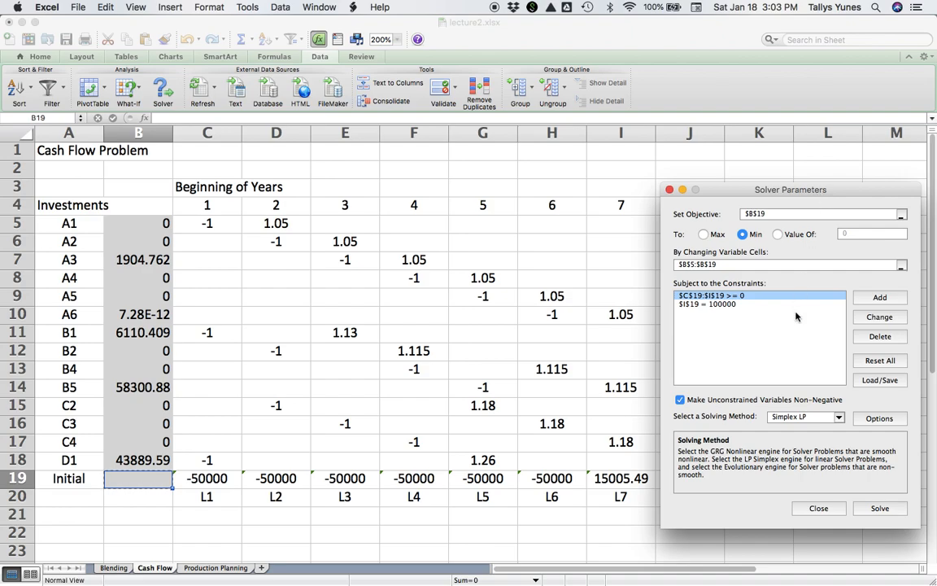
{"action": "left_click", "coordinate": [878, 508]}
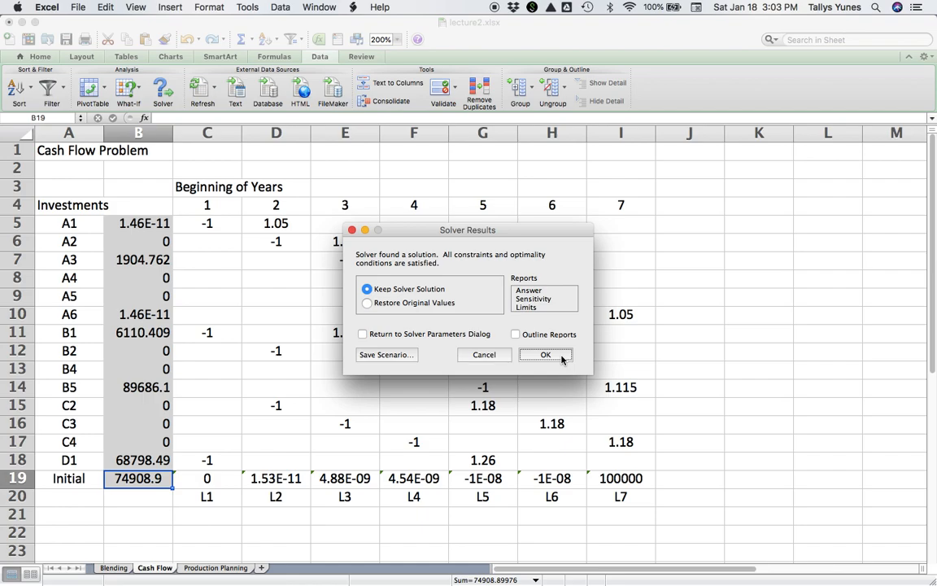
{"action": "left_click", "coordinate": [545, 356]}
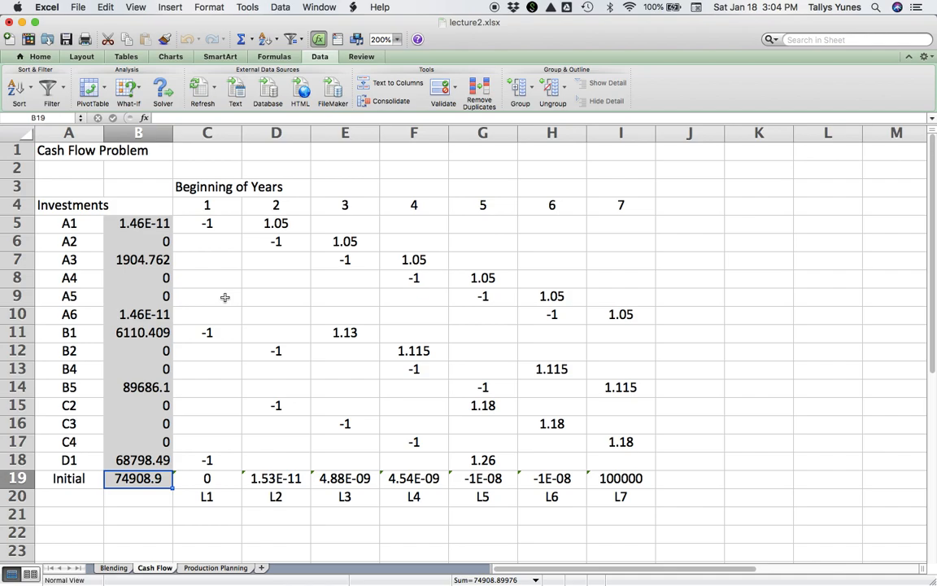
- Switch to Preview to view the cash flow formulation in lecture2-complete.pdf
{"action": "key", "text": "super+Tab"}
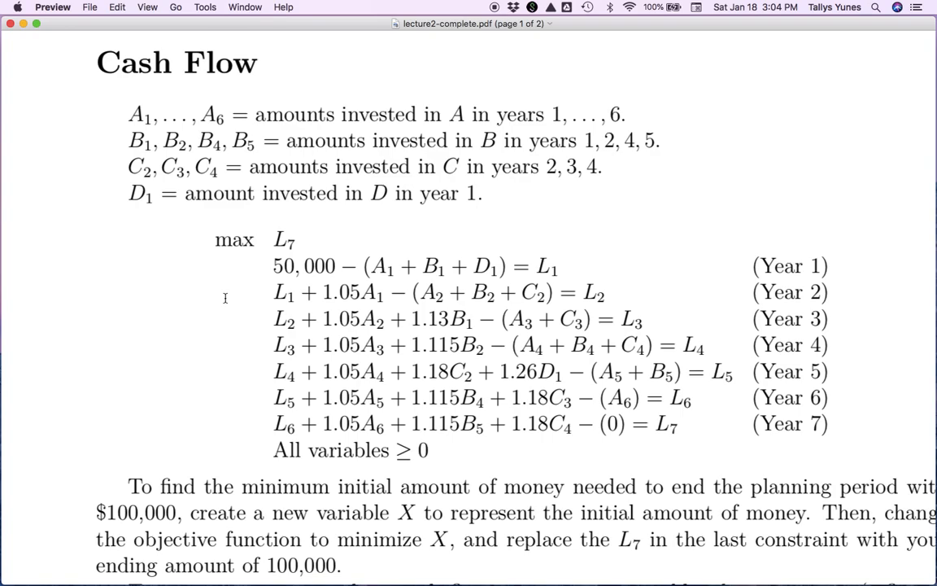